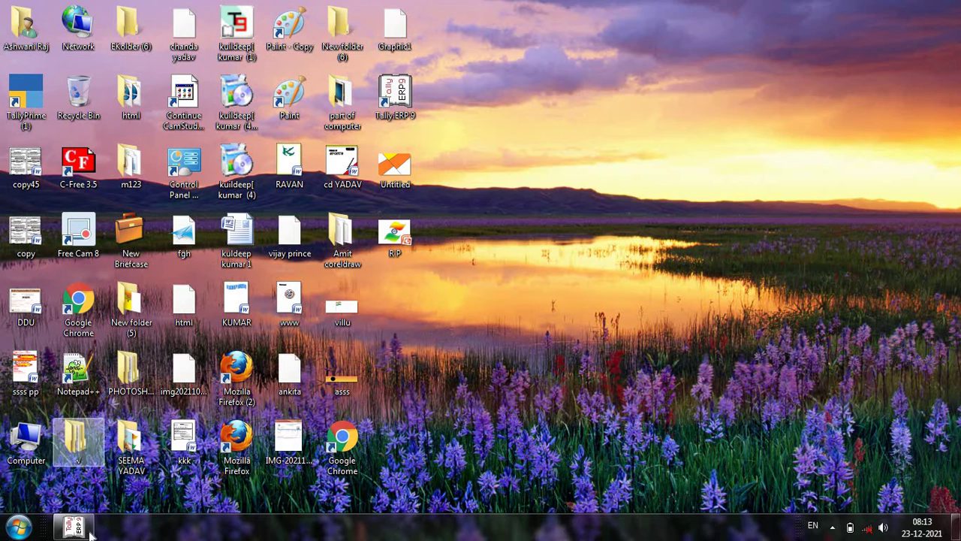
Switch to Tally.ERP 9 and open the ledger options within the company's account masters
left_click(73, 527)
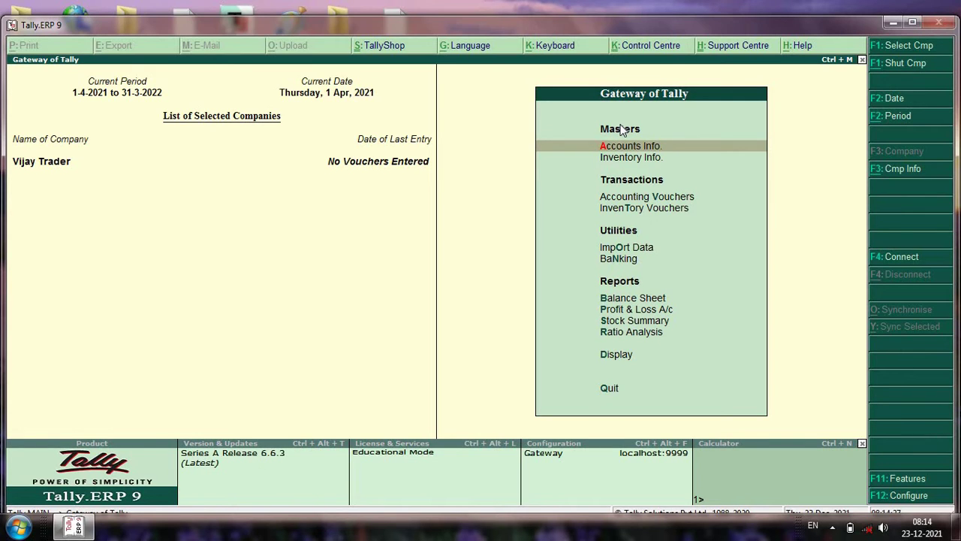
key("Return")
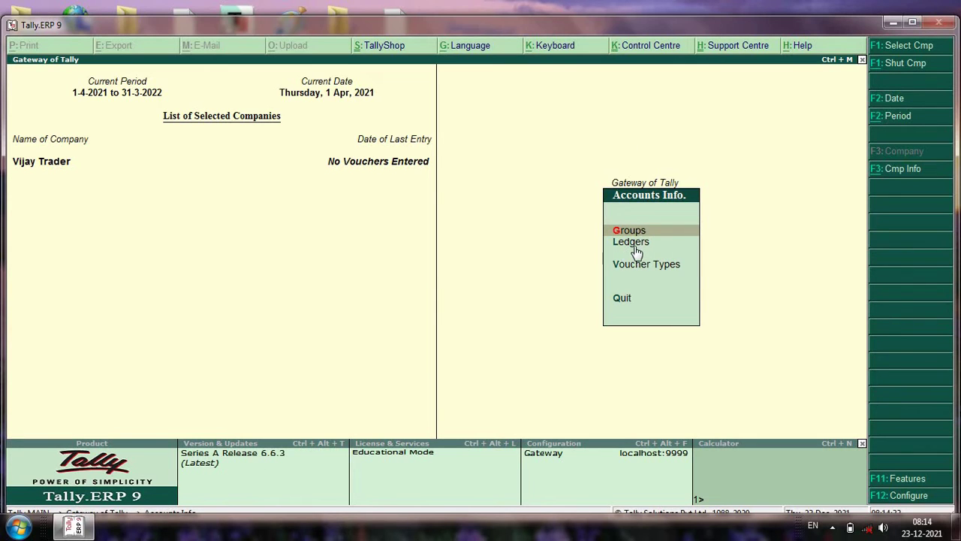
key("Down")
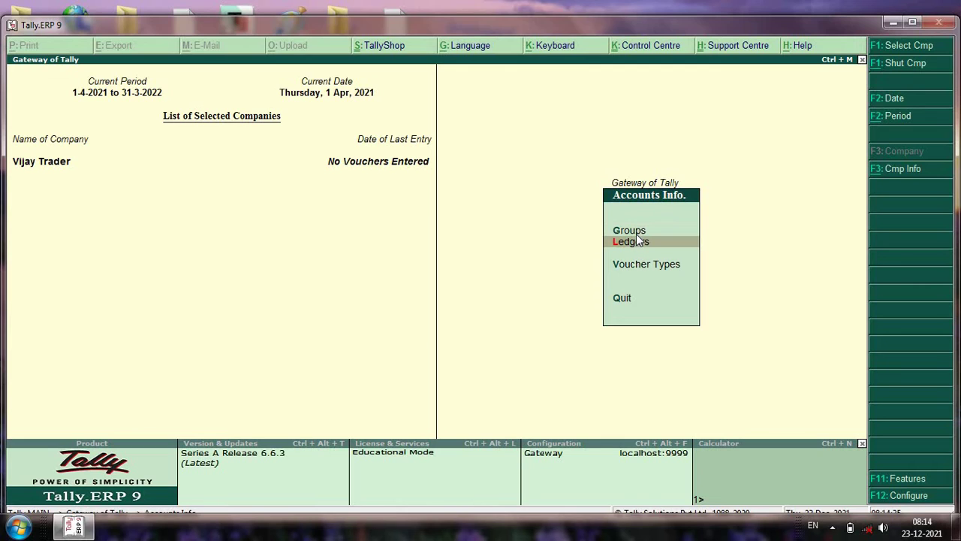
key("Return")
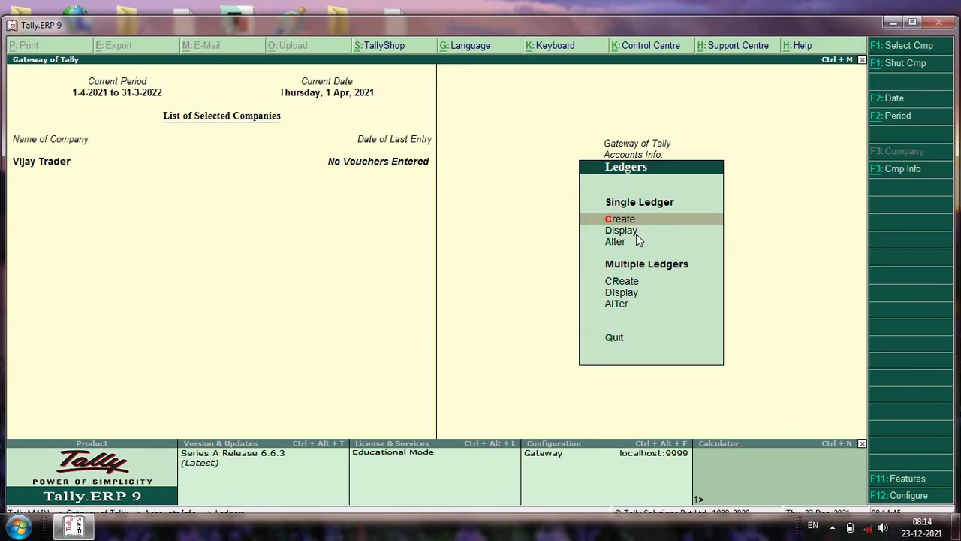
View the list of the company's existing ledgers for single-ledger display, and close it
key("Down")
key("Return")
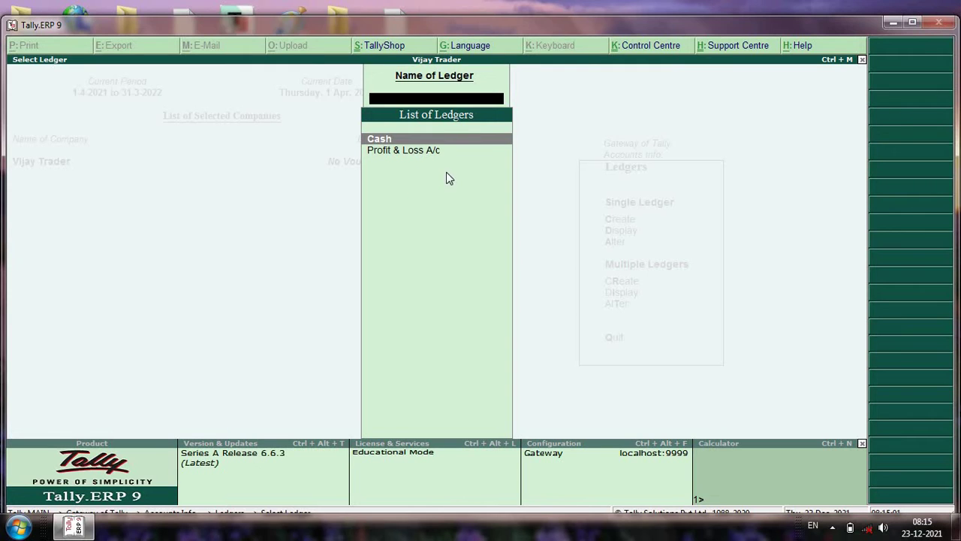
left_click(862, 59)
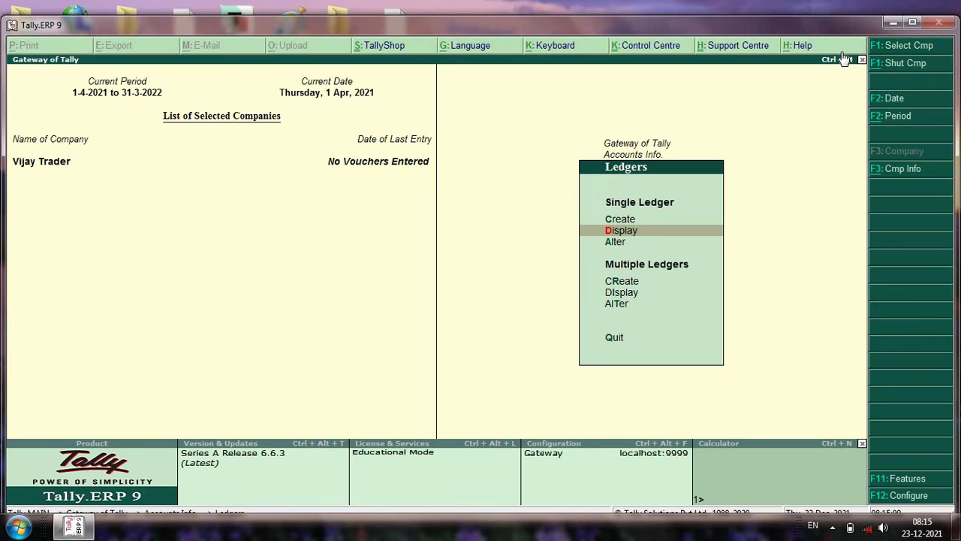
Start a new single ledger named Capital without an alias and place it under Capital Account
key("Up")
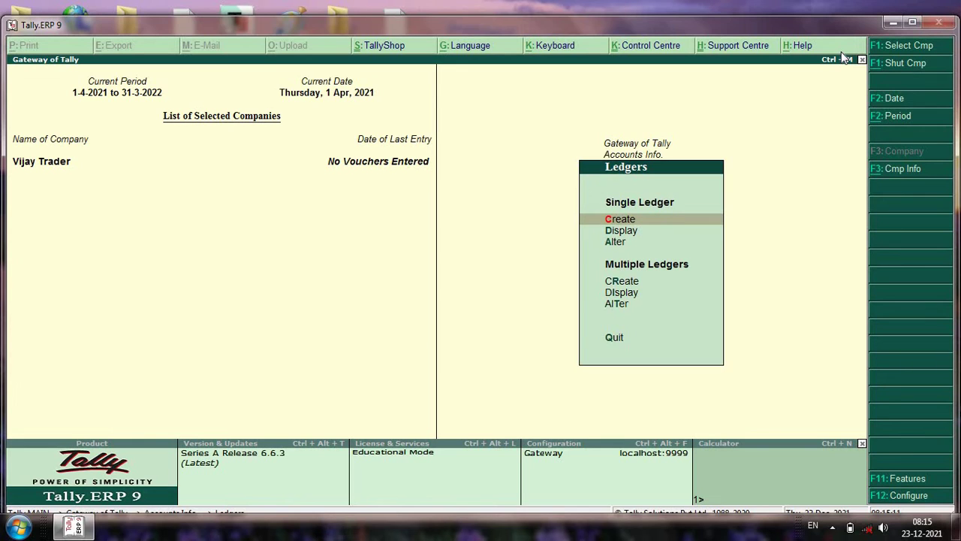
key("Return")
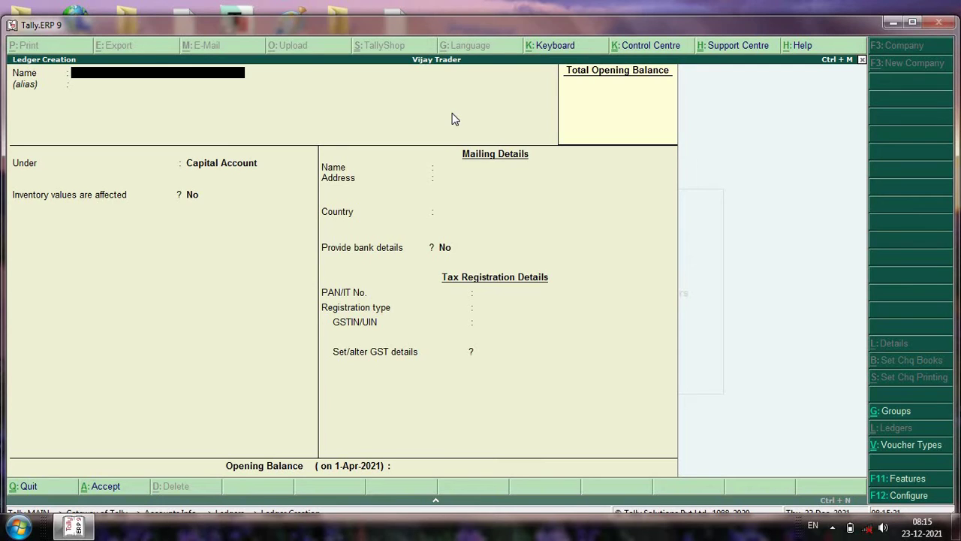
type("Capital")
key("Return")
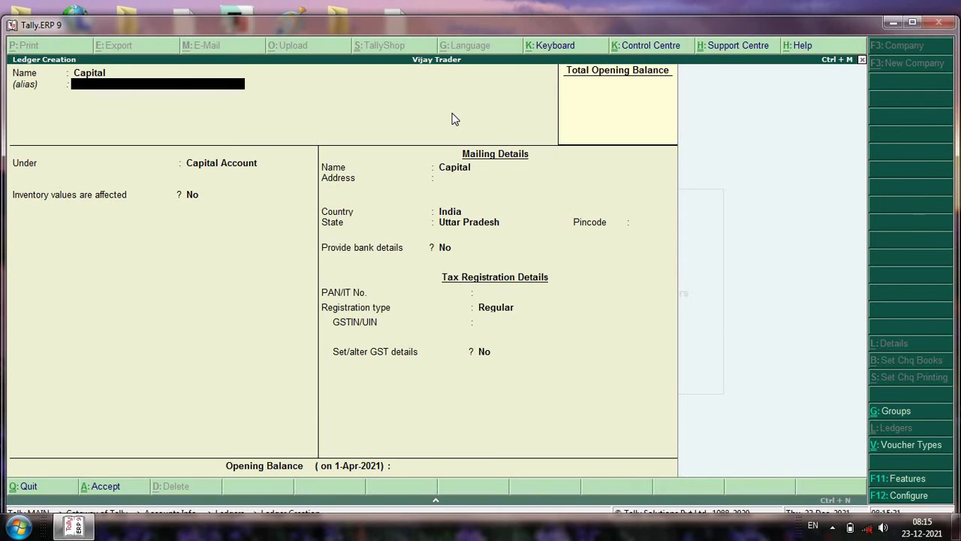
key("Return")
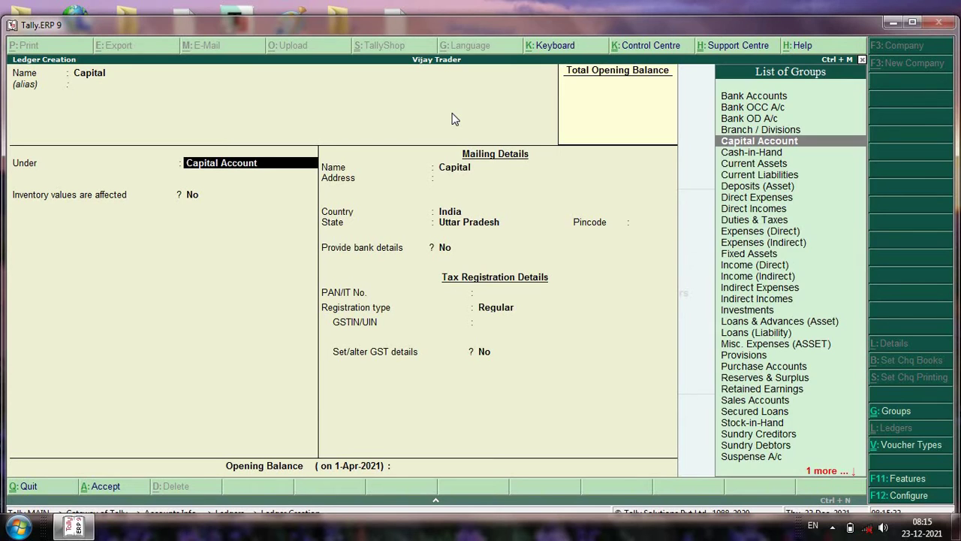
key("Return")
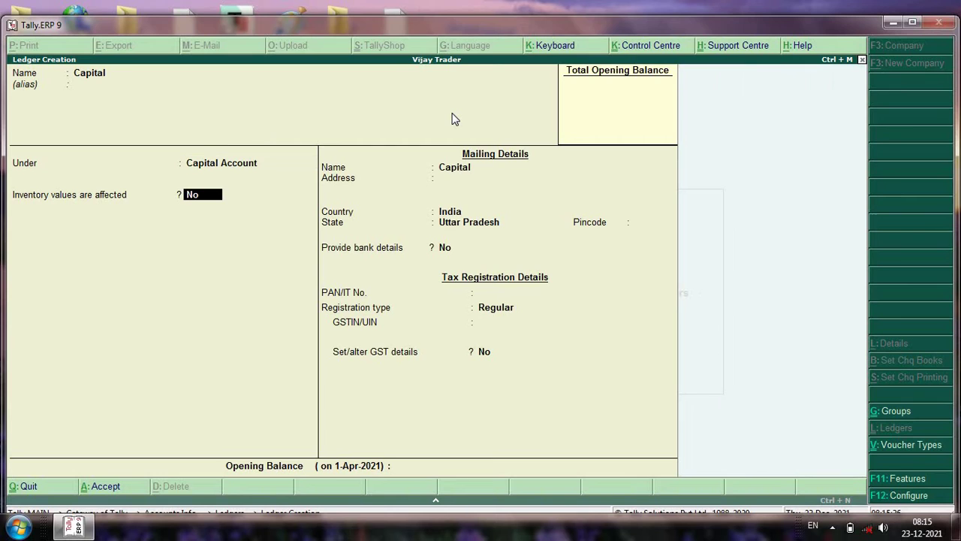
Accept the Capital ledger's default inventory, mailing, bank and tax details, with Uttar Pradesh as state and Regular registration
key("Return")
key("Return")
key("Return")
key("Return")
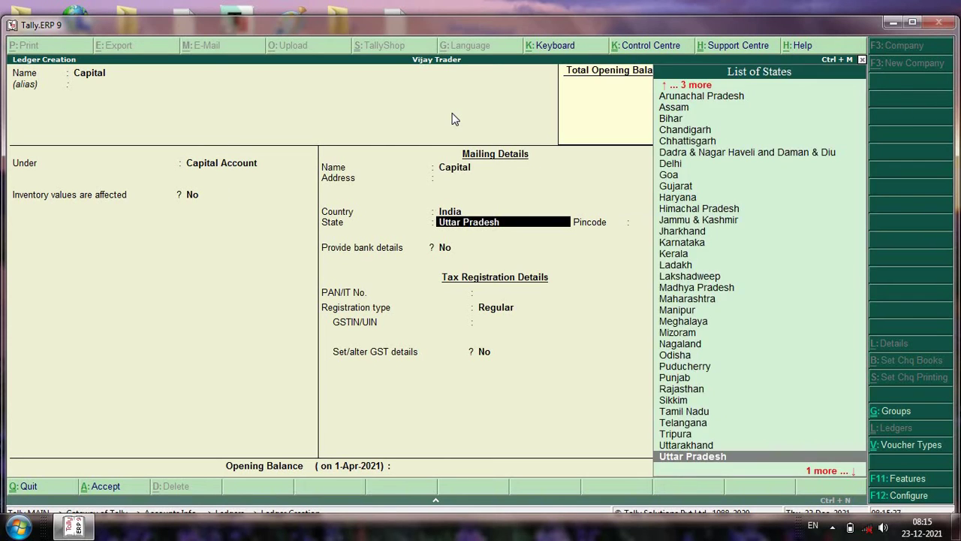
key("Return")
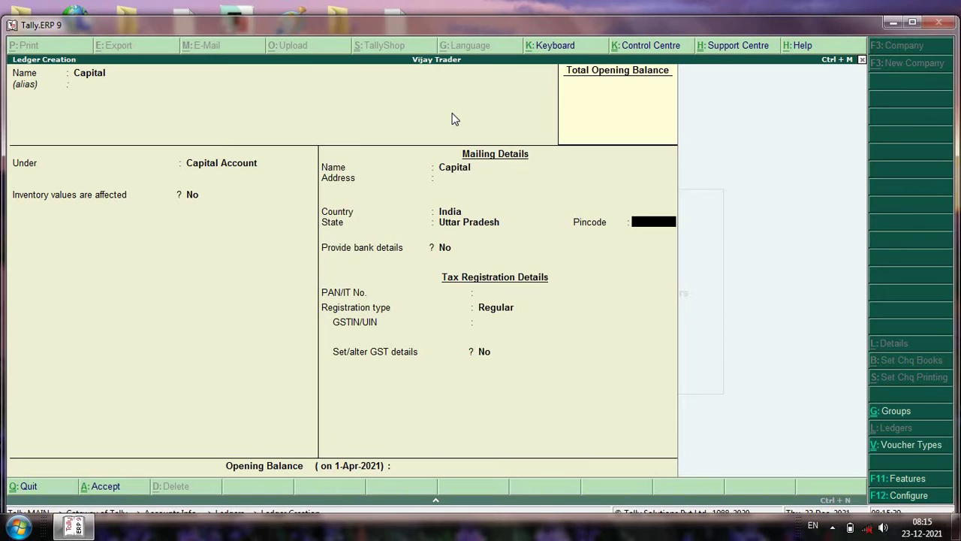
key("Return")
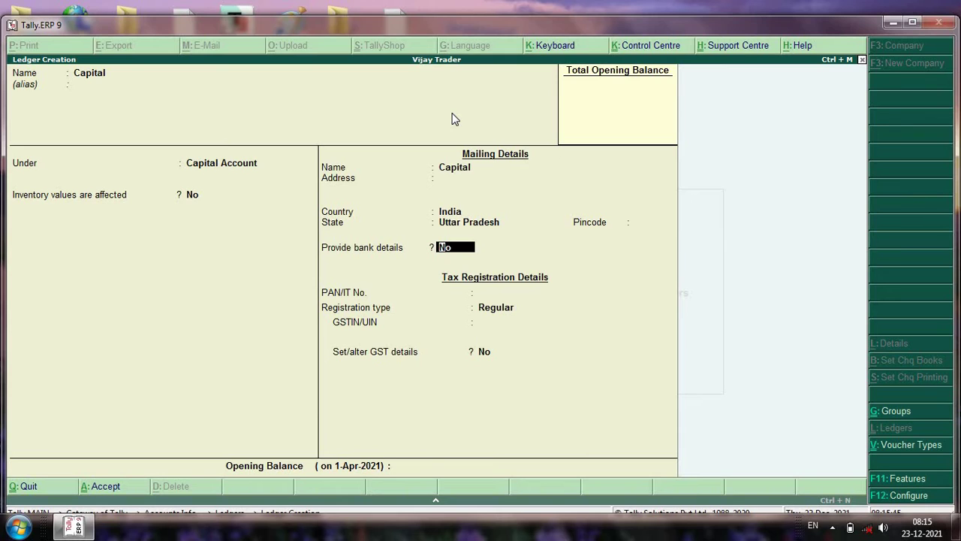
key("Return")
key("Return")
key("Return")
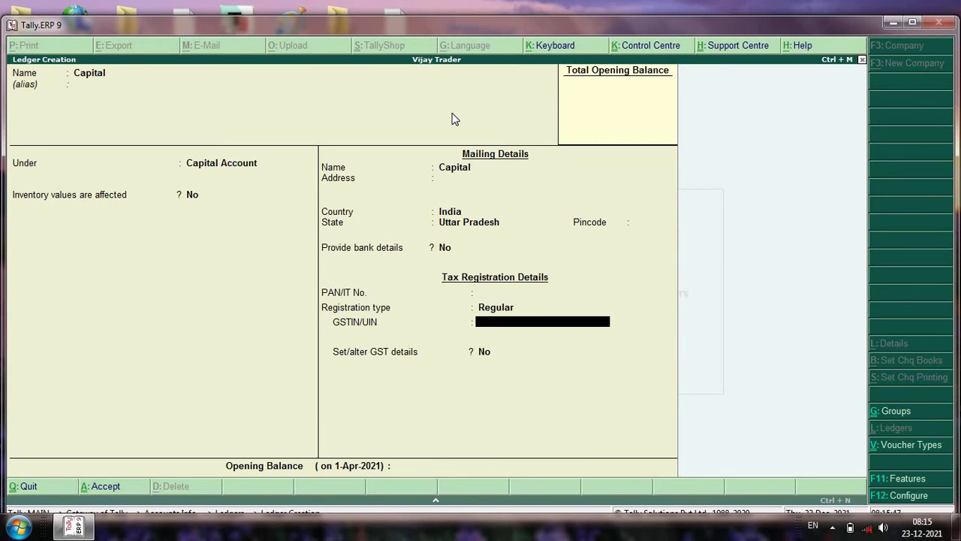
key("Return")
key("Return")
key("Return")
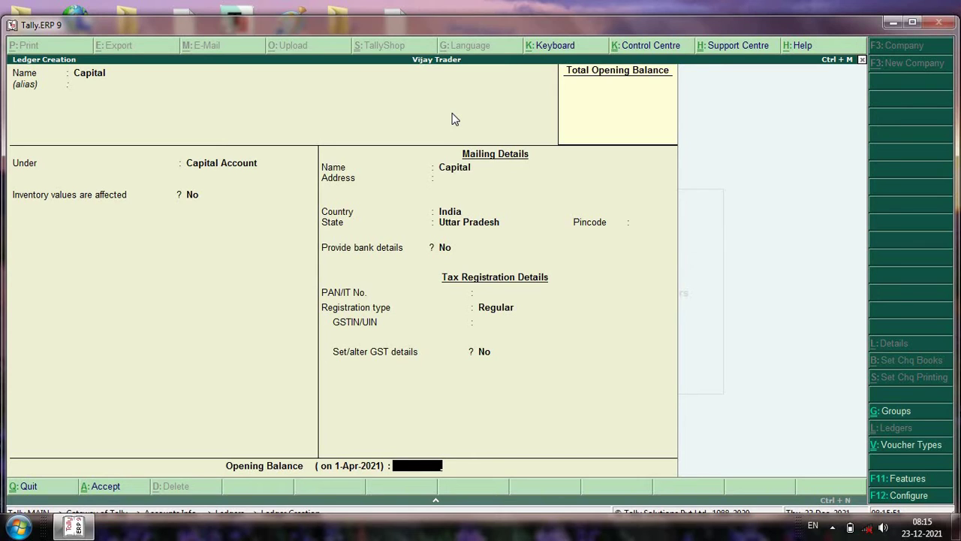
Enter a credit opening balance of 5000 for the Capital ledger and save it
type("5000")
key("Return")
key("Return")
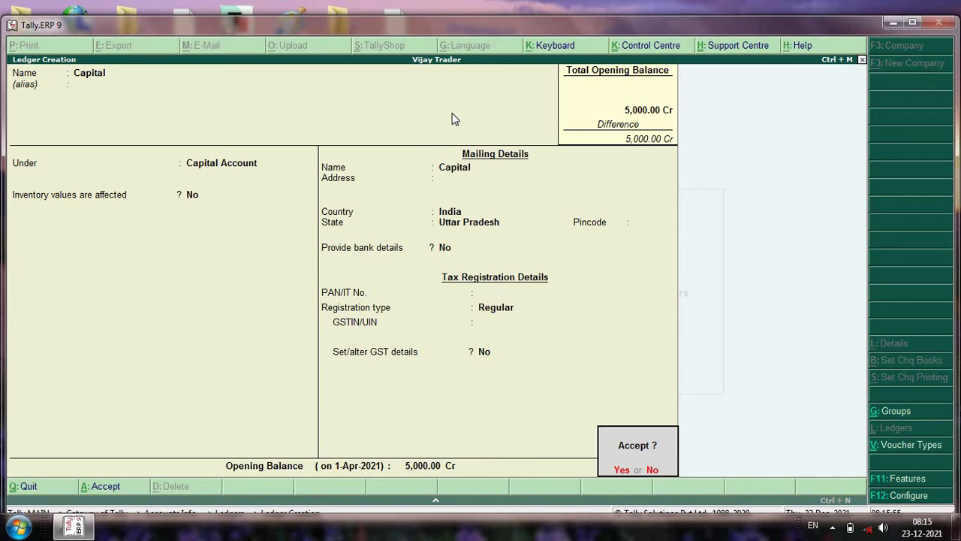
key("Return")
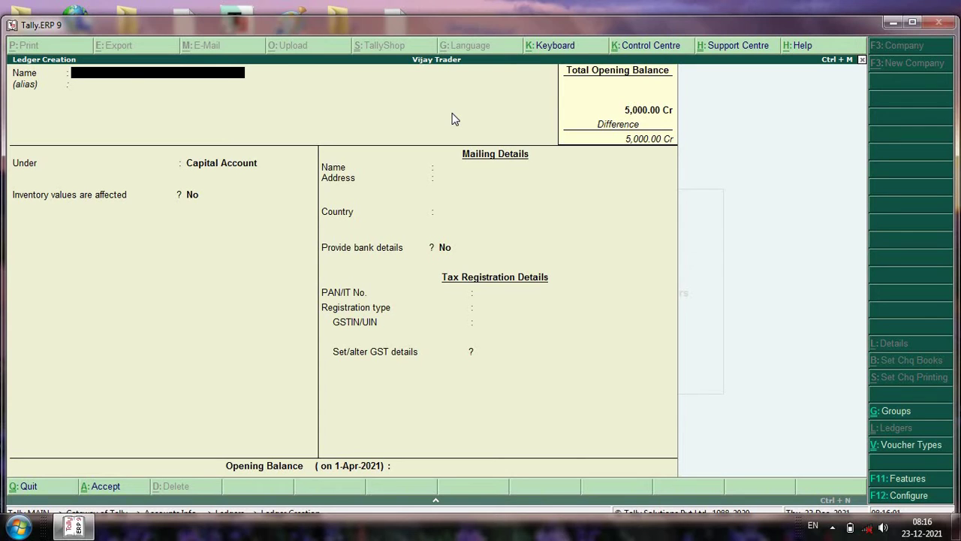
Start a new ledger named Purchase and place it under Purchase Accounts
type("Purchase")
key("Return")
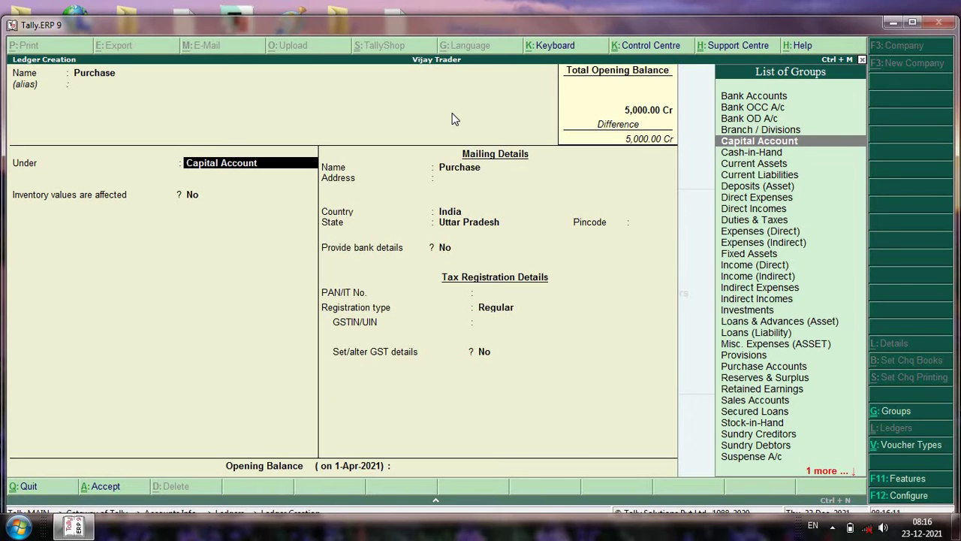
type("P")
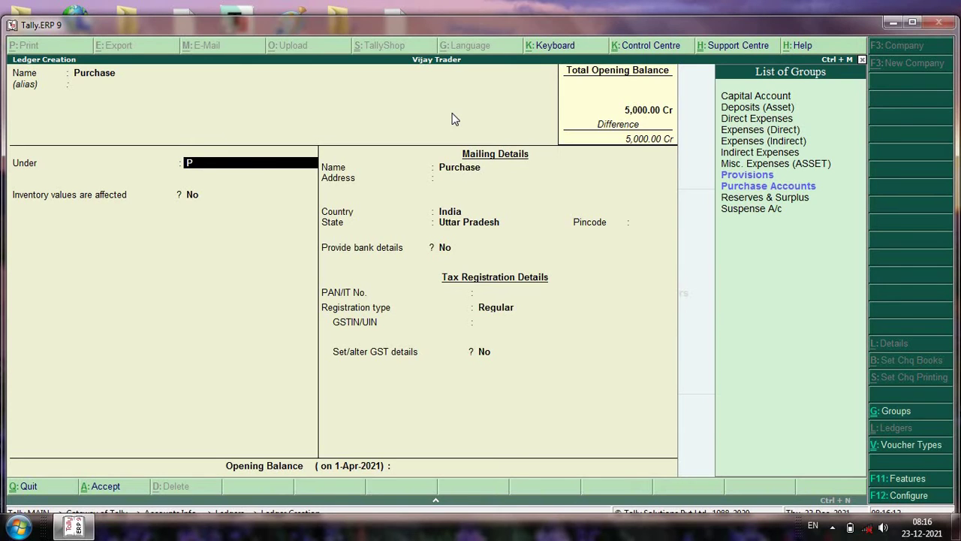
key("Down")
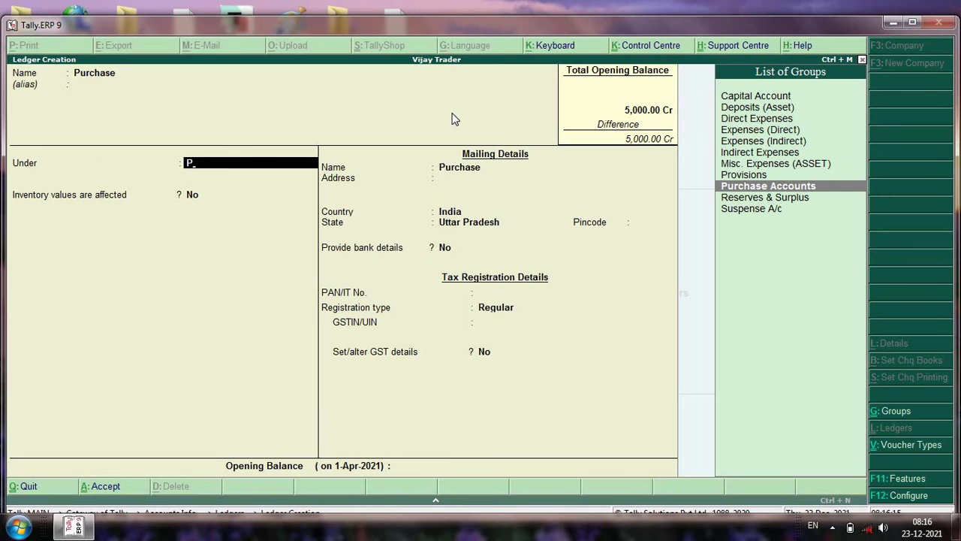
key("Return")
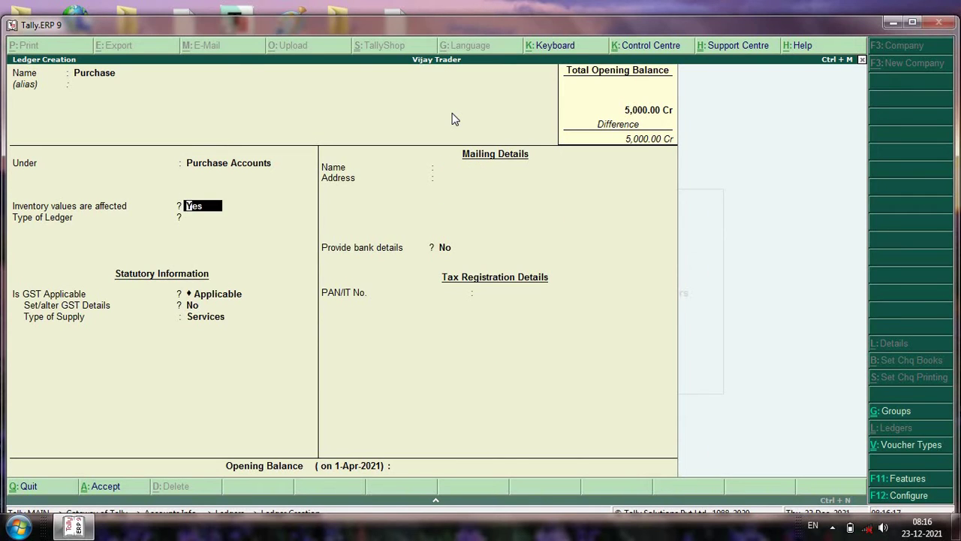
Accept the Purchase ledger's default inventory and GST settings with Services as the supply type, and save it without an opening balance
key("Return")
key("Return")
key("Return")
key("Return")
key("Return")
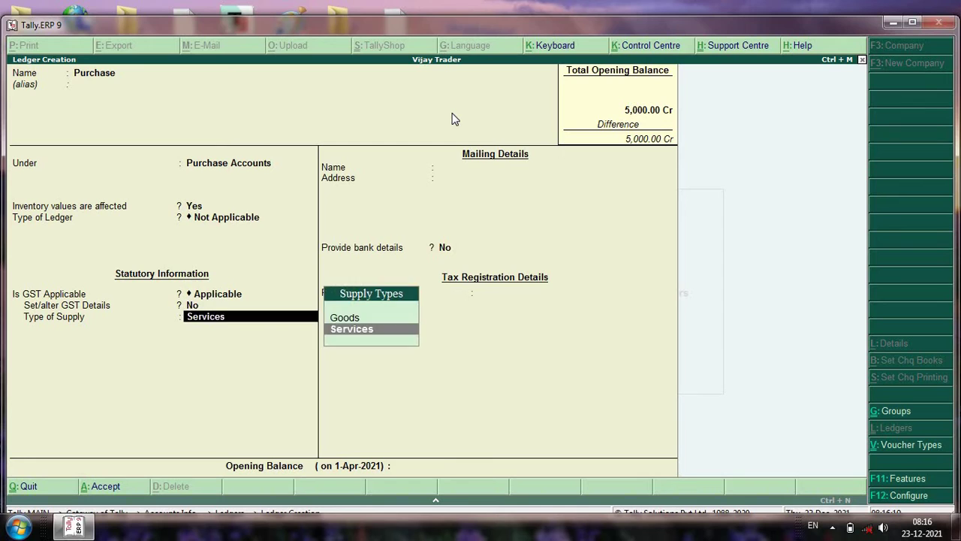
key("Return")
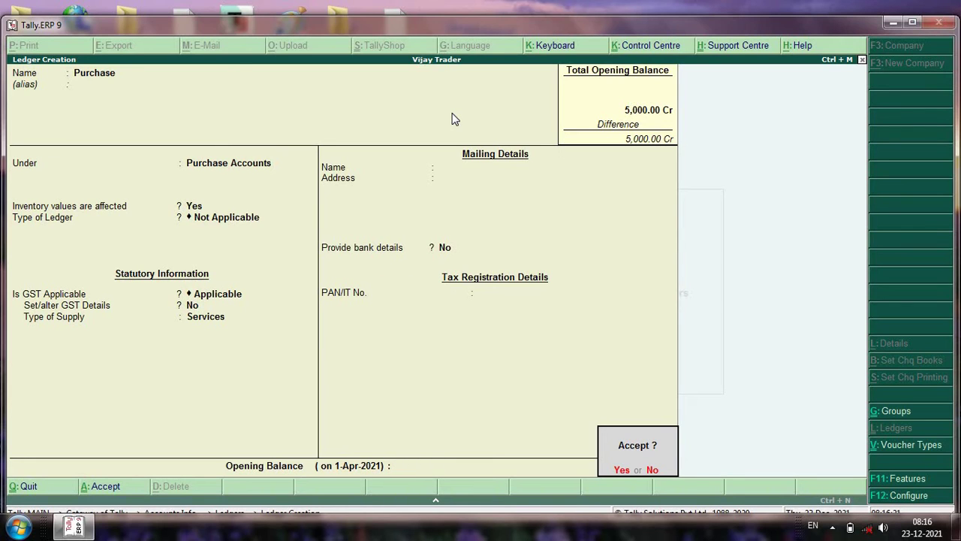
key("Return")
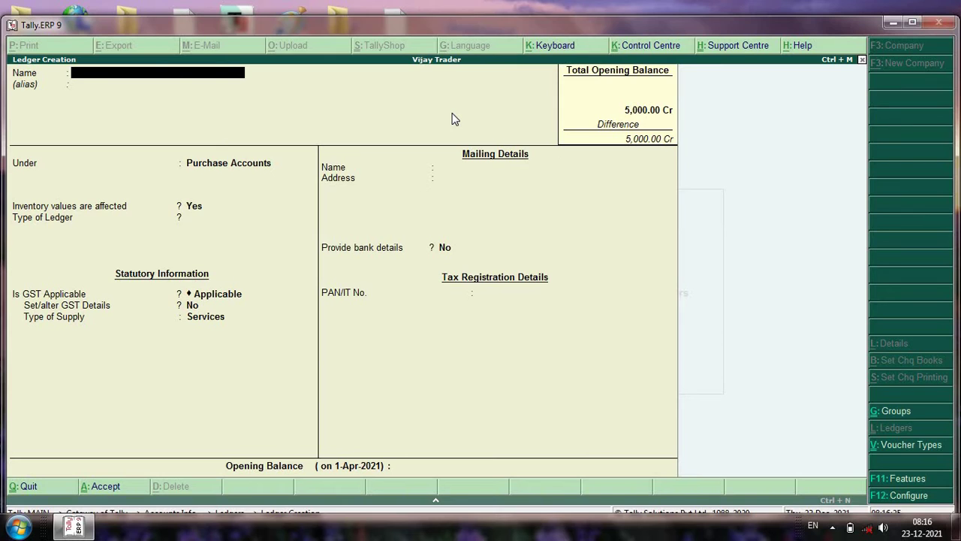
Start a new ledger named Sale without an alias and place it under Sales Accounts
type("Sale")
key("Return")
key("Return")
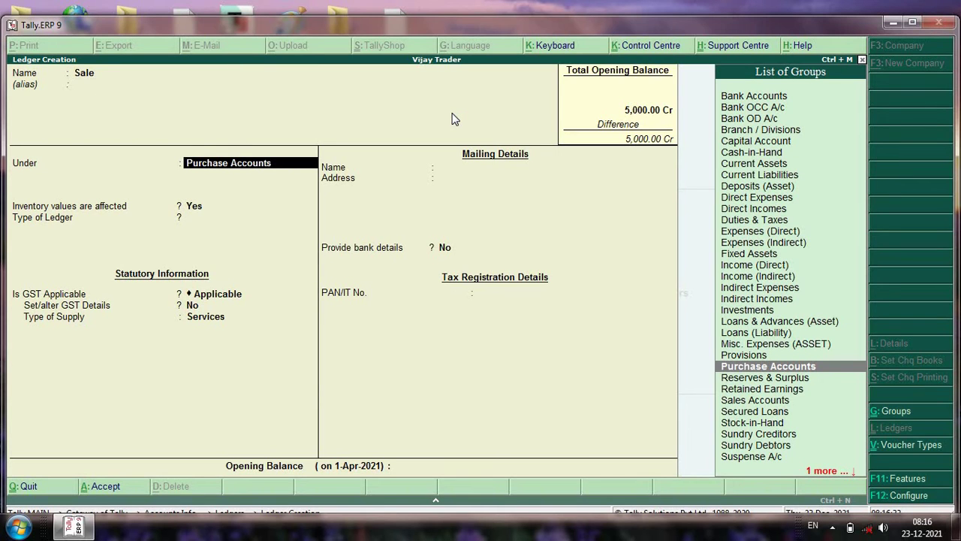
type("S")
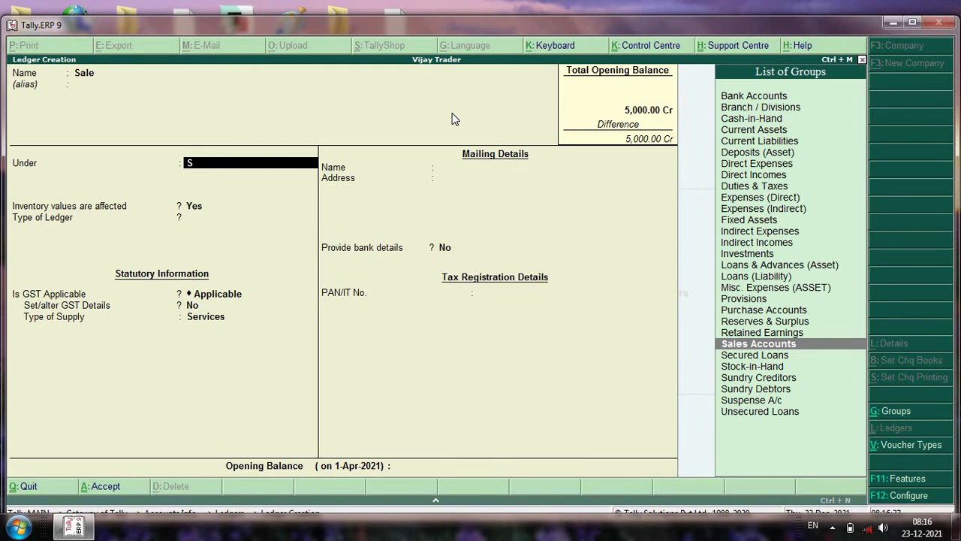
key("Return")
Accept the Sale ledger's default inventory and GST settings with Services as the supply type, and save the ledger
key("Return")
key("Return")
key("Return")
key("Return")
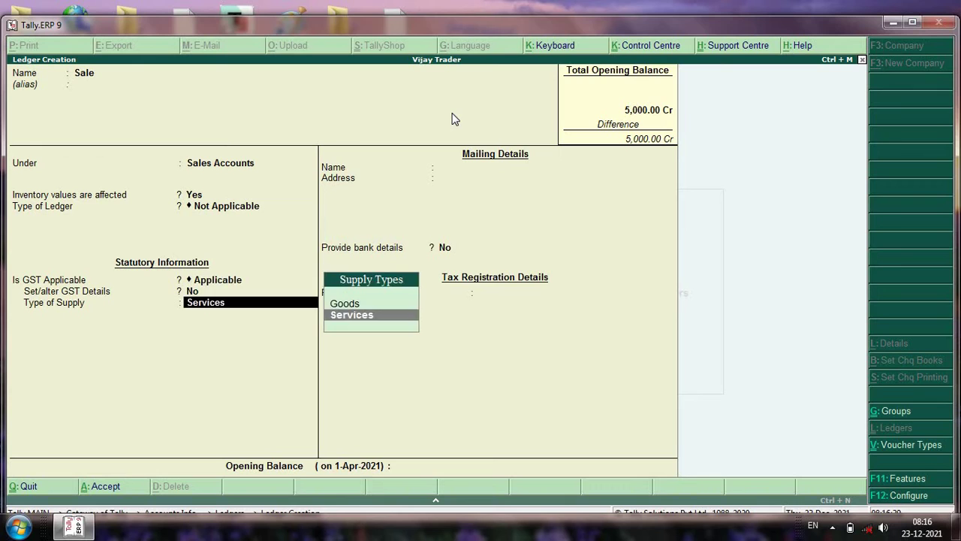
key("Return")
key("Return")
key("Return")
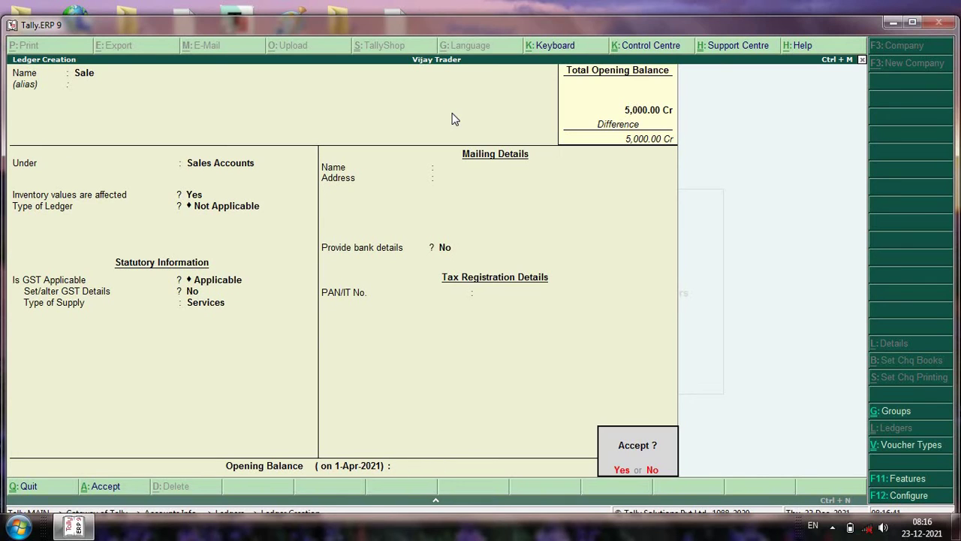
key("Return")
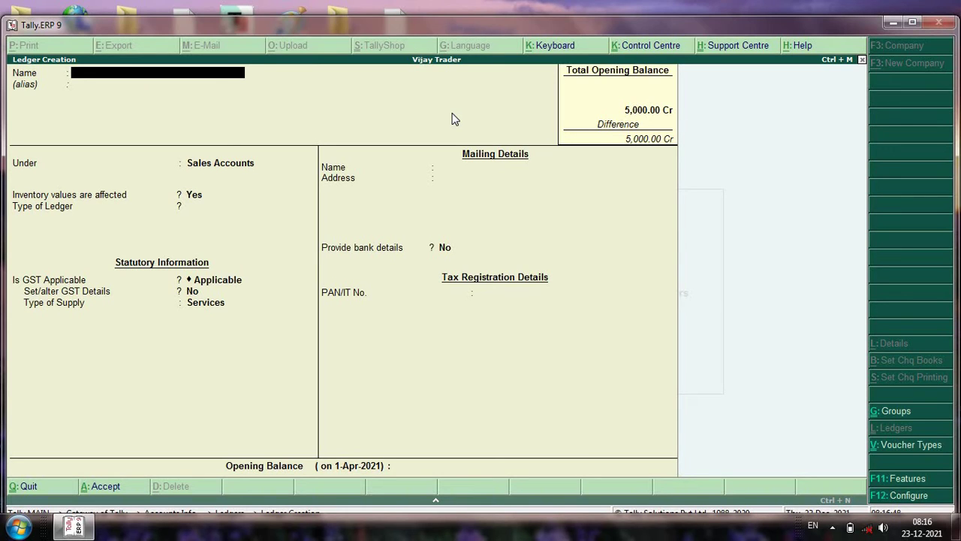
Start a new ledger named Sale Return without an alias and place it under Sales Accounts
type("Sale Return")
key("Return")
key("Return")
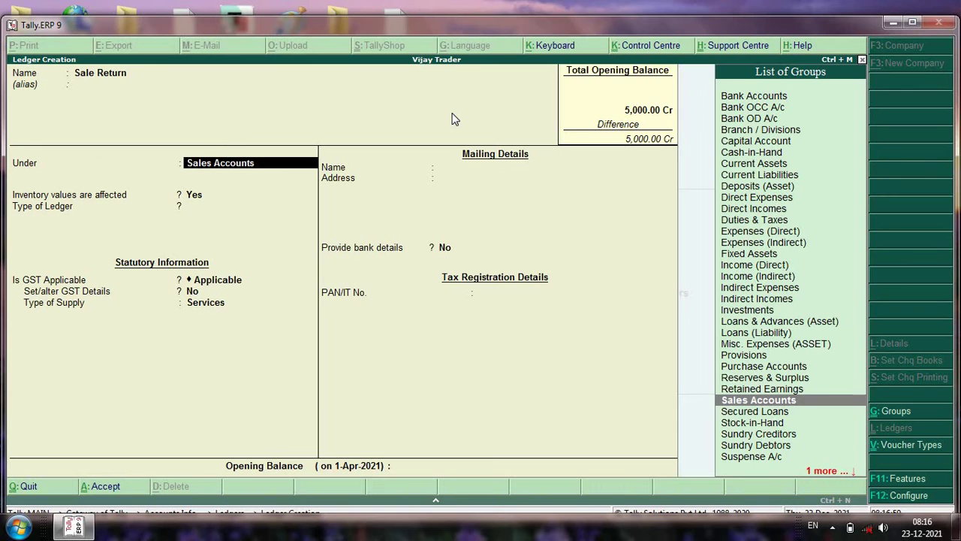
key("Return")
Accept the Sale Return ledger's default inventory and GST settings with Services as the supply type, and save the ledger
key("Return")
key("Return")
key("Return")
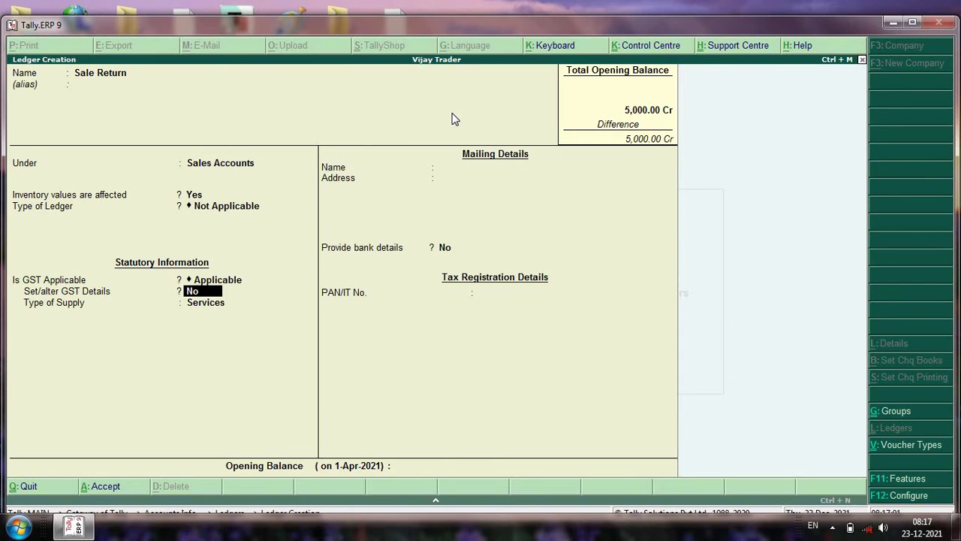
key("Return")
key("Return")
key("Return")
key("Return")
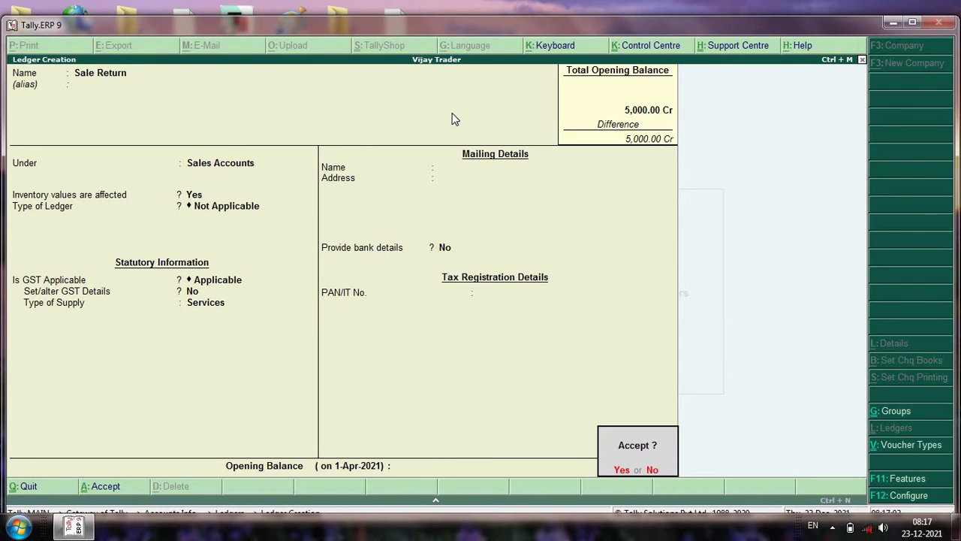
key("Return")
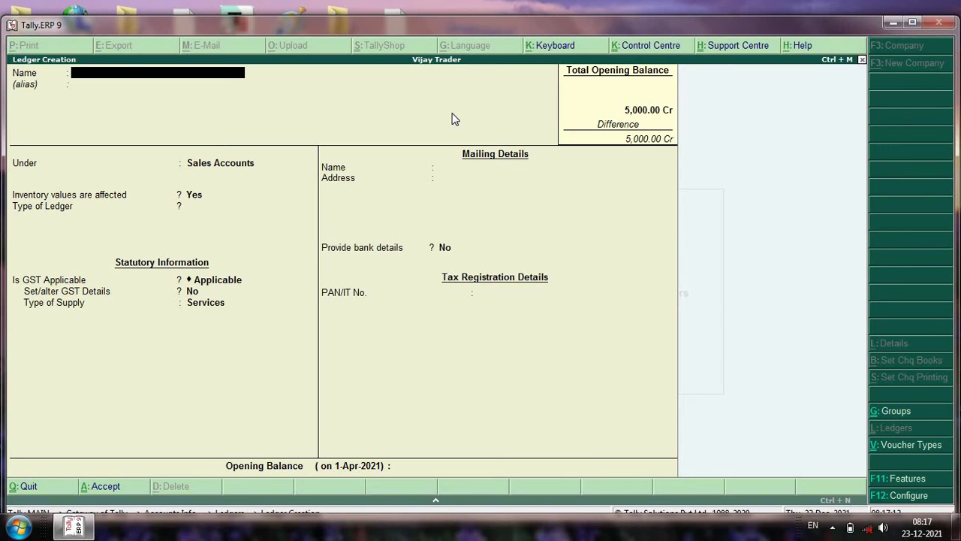
Start a new ledger named Sale Tax without an alias and place it under Duties & Taxes
type("Sale Tax")
key("Return")
key("Return")
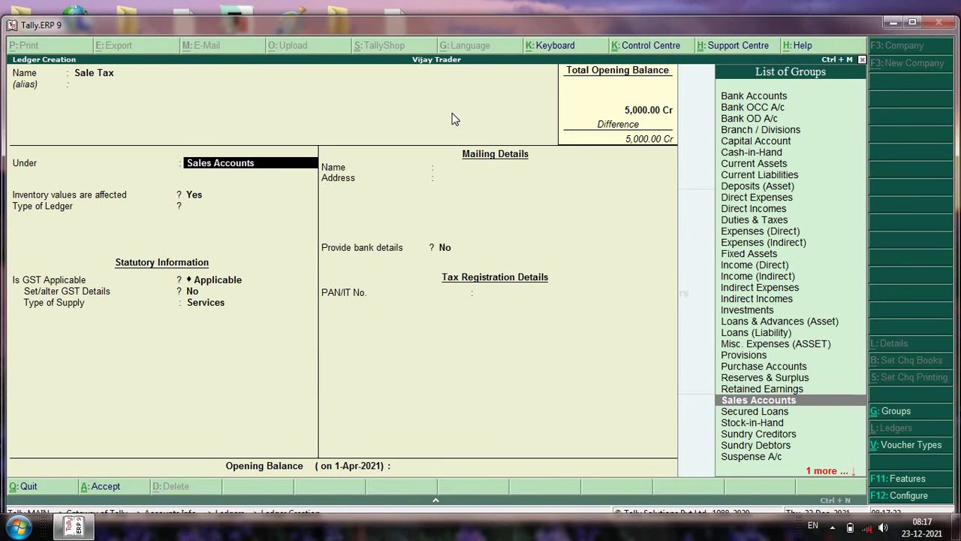
type("D")
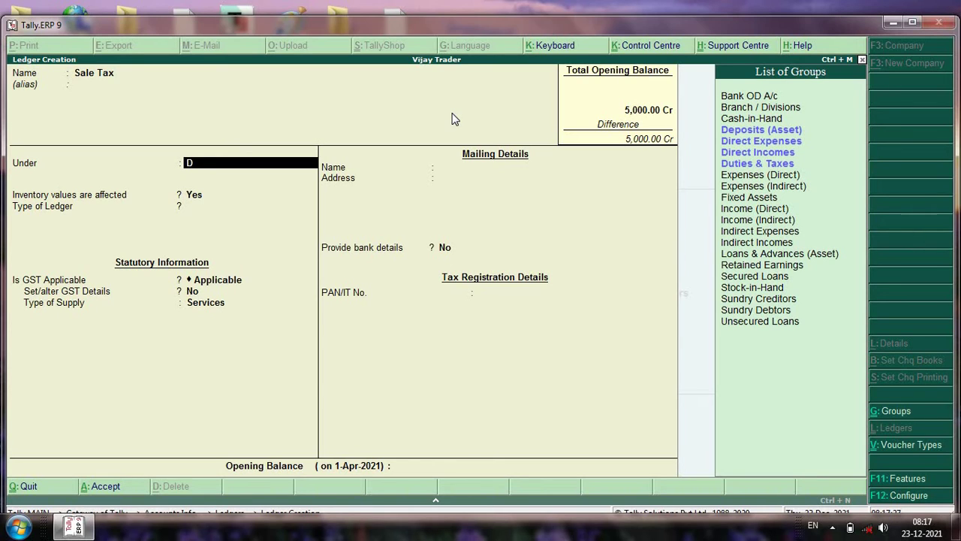
key("Down")
key("Down")
key("Down")
key("Down")
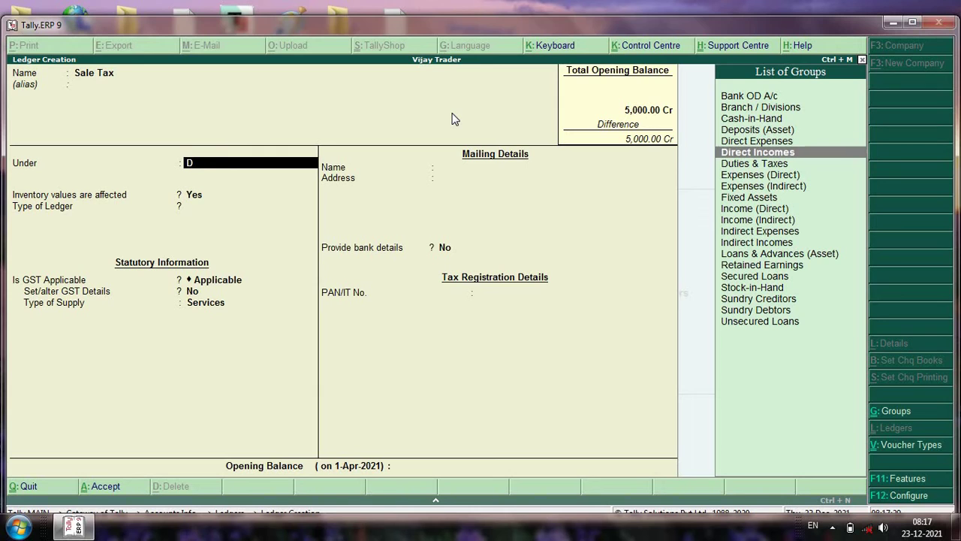
key("Return")
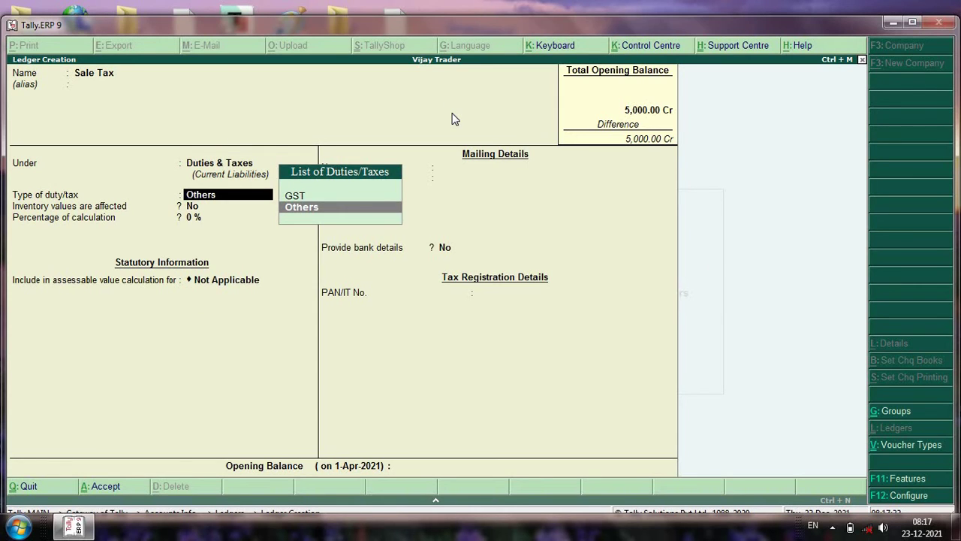
Keep Others as the Sale Tax ledger's duty type with 0 % calculation and no inventory effect, and save the ledger
key("Return")
key("Return")
key("Return")
key("Return")
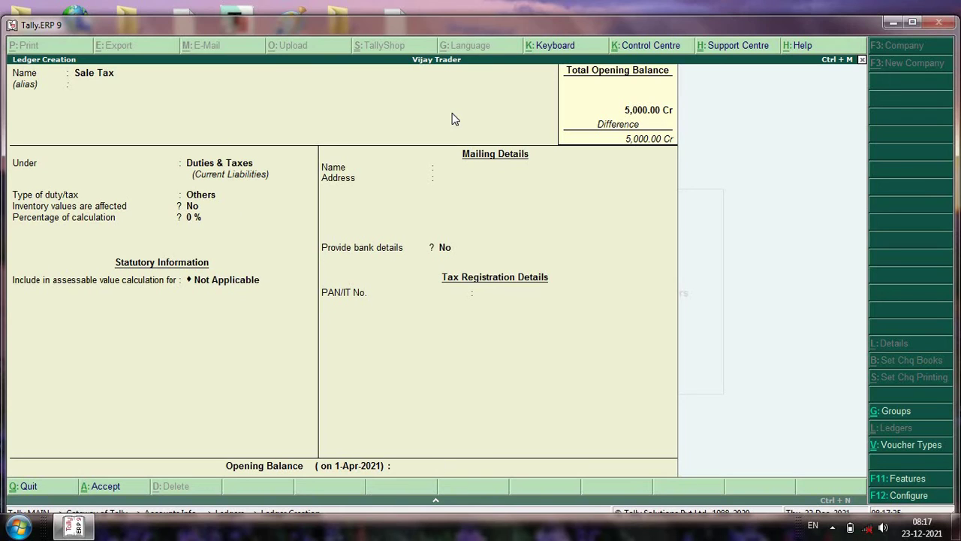
key("Return")
key("Return")
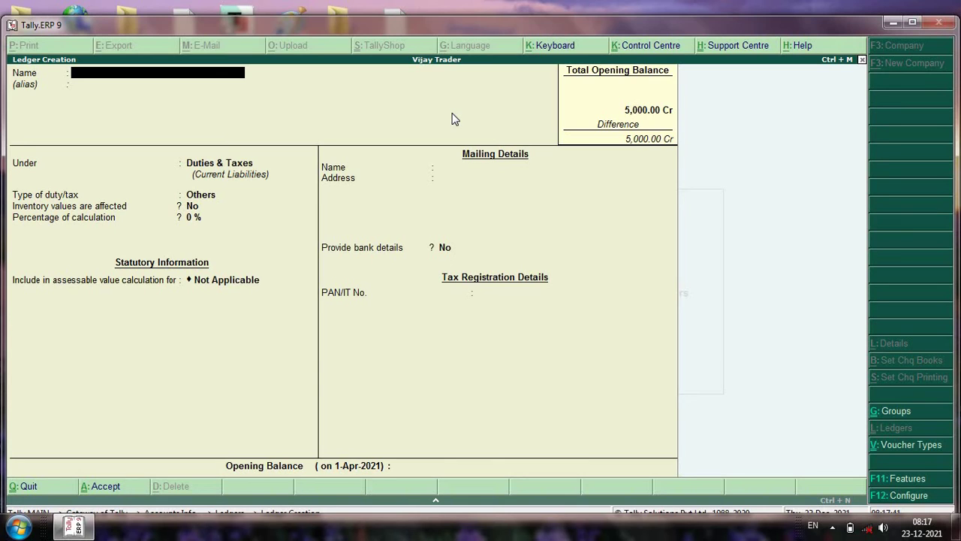
Start a new ledger named Wage without an alias and place it under Direct Expenses
type("Wage")
key("Return")
key("Return")
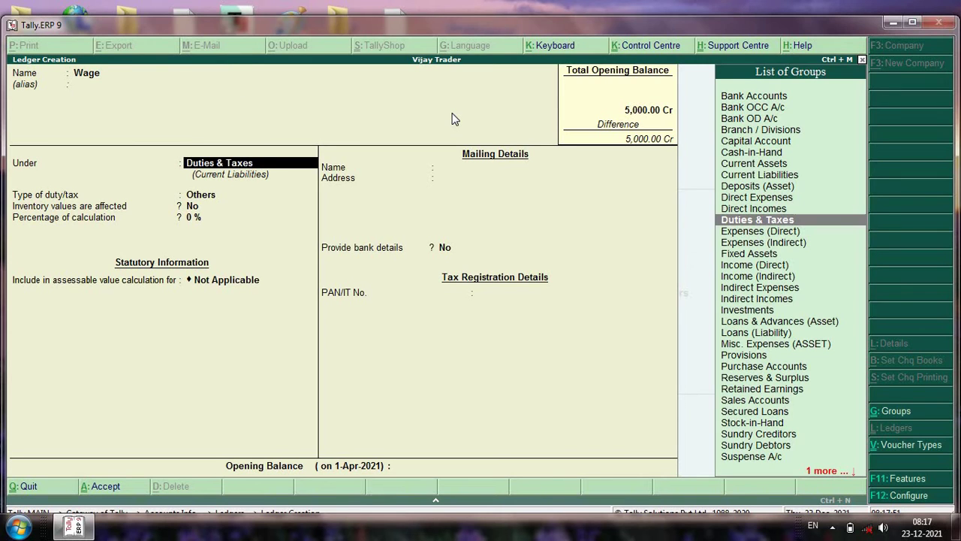
type("D")
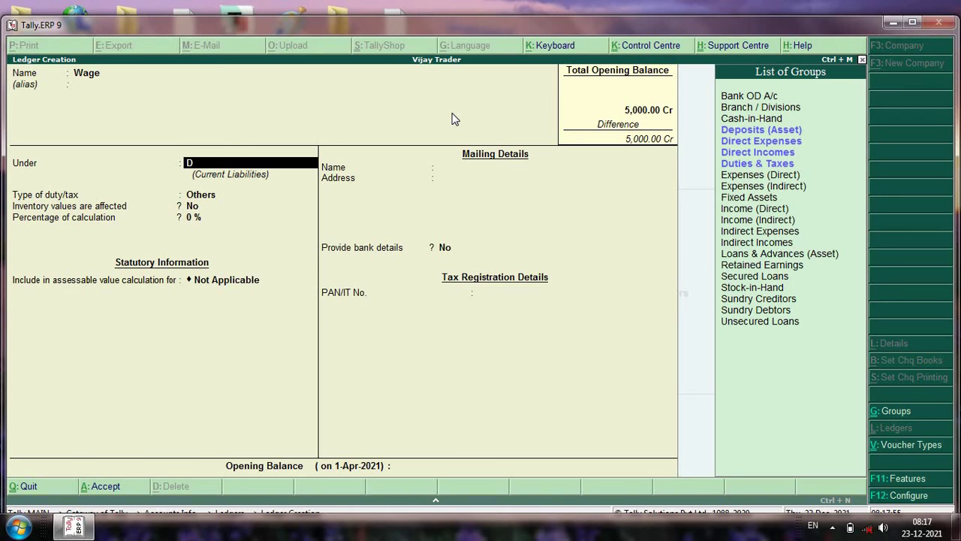
key("Down")
key("Down")
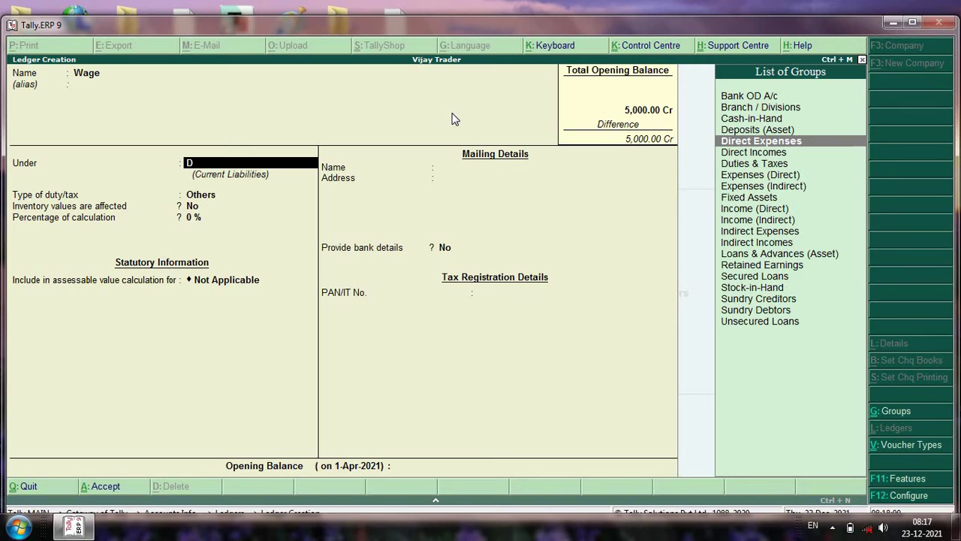
key("Return")
Accept the Wage ledger's default inventory and GST settings with Services as the supply type, and save the ledger
key("Return")
key("Return")
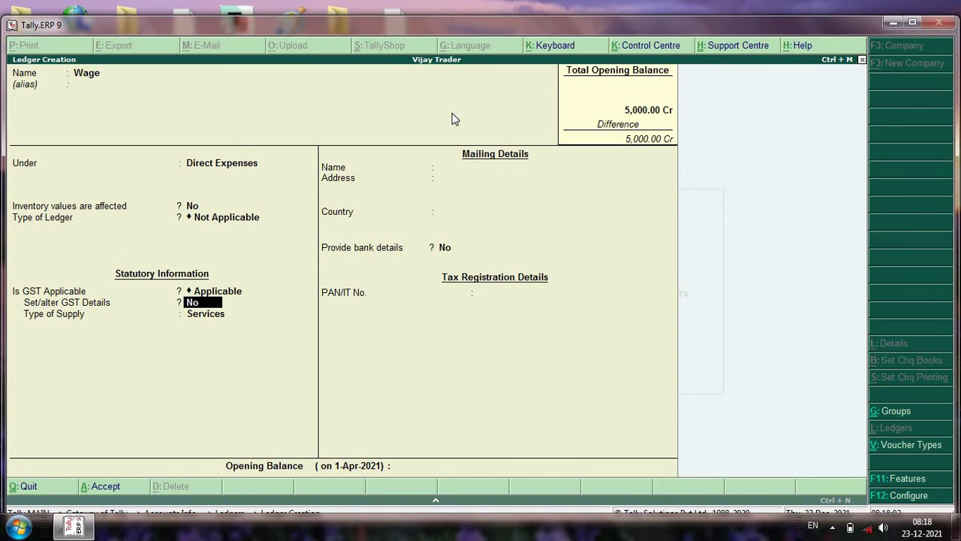
key("Return")
key("Return")
key("Return")
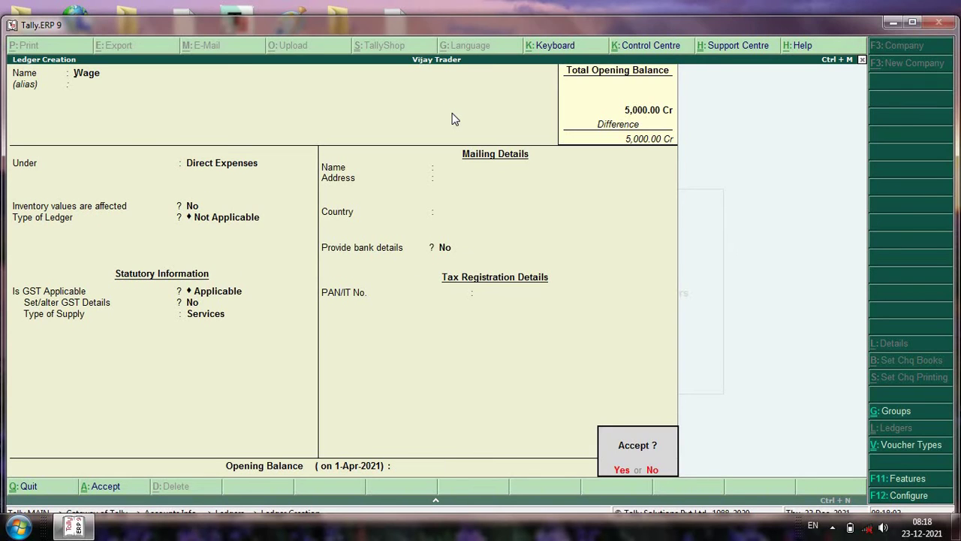
key("Return")
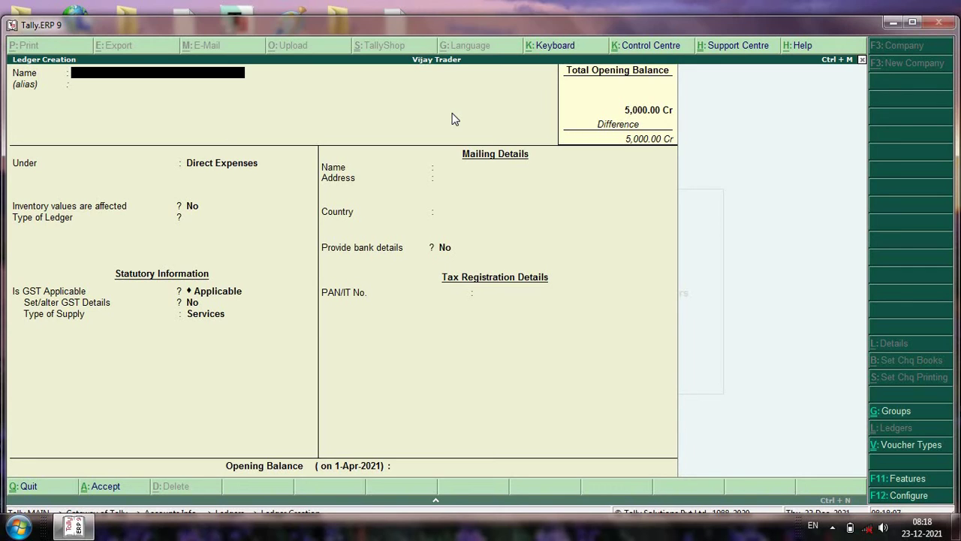
Start a new ledger named Labou Charge without an alias and keep it under Direct Expenses
type("Labou Charge")
key("Return")
key("Return")
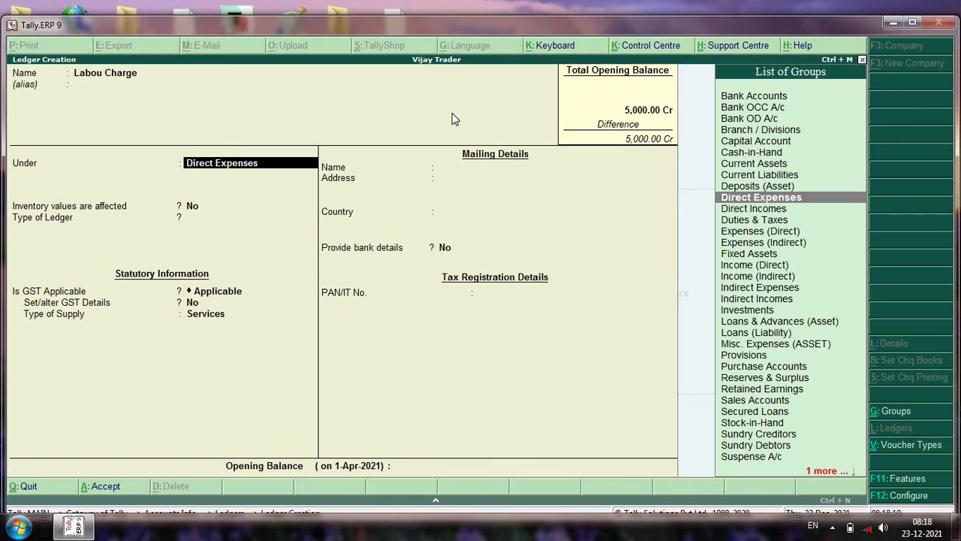
key("Return")
Accept the Labou Charge ledger's default inventory and GST settings with Services as the supply type, and save the ledger
key("Return")
key("Return")
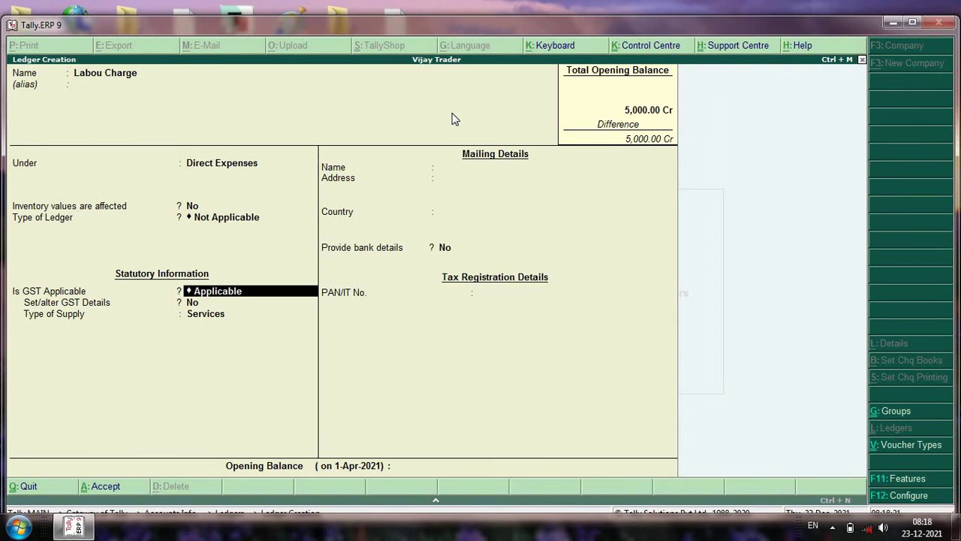
key("Return")
key("Return")
key("Return")
key("Return")
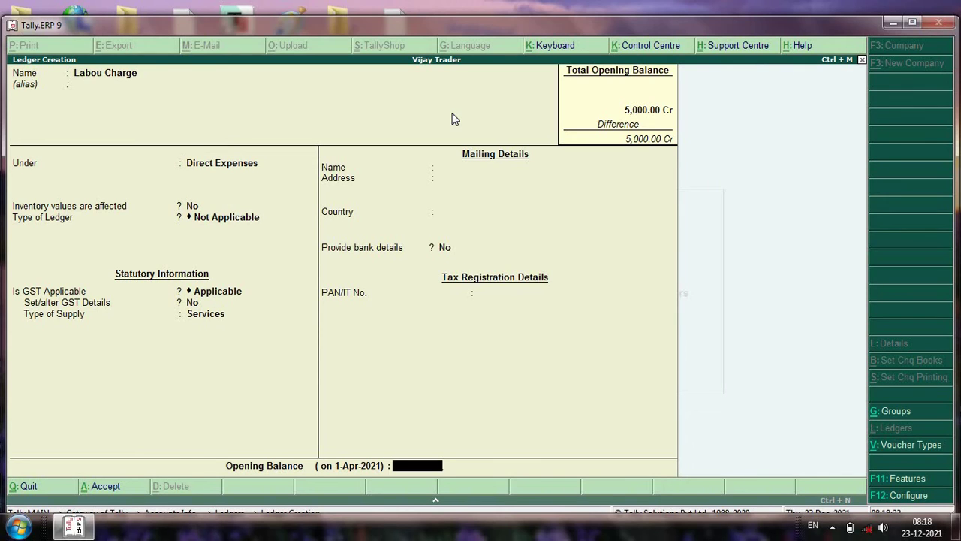
key("Return")
key("Return")
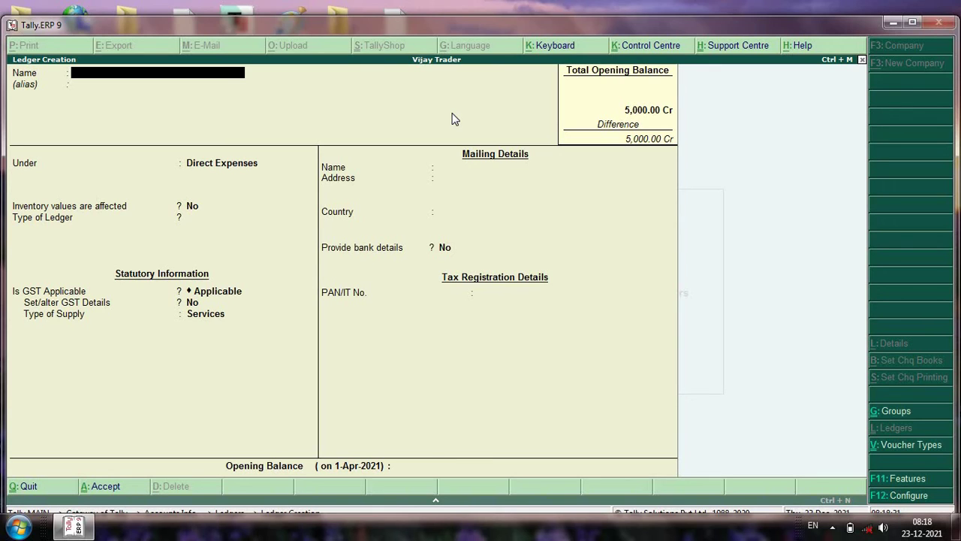
Start a new ledger named Import Duty without an alias and keep it under Direct Expenses
type("Import Duty")
key("Return")
key("Return")
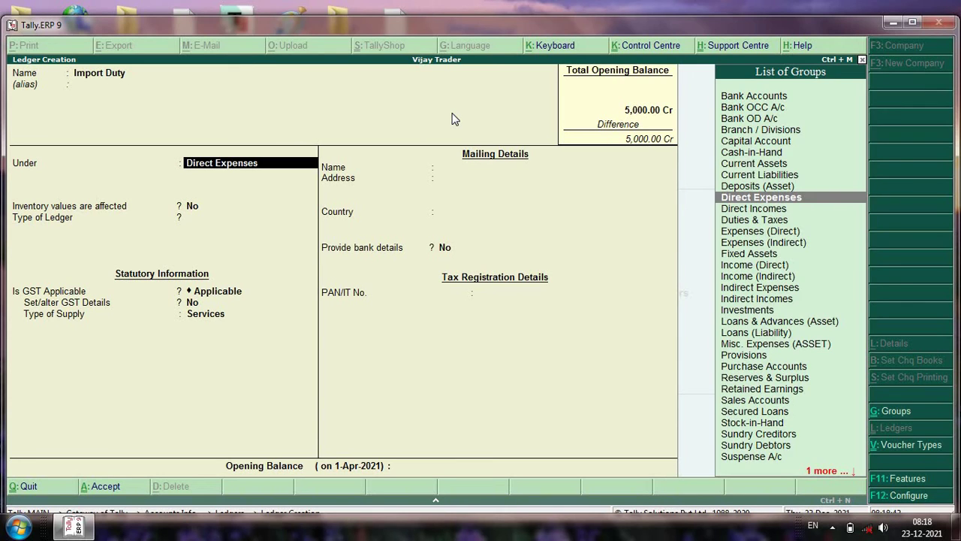
key("Return")
Accept the Import Duty ledger's default inventory and GST settings with Services as the supply type, and save the ledger
key("Return")
key("Return")
key("Return")
key("Return")
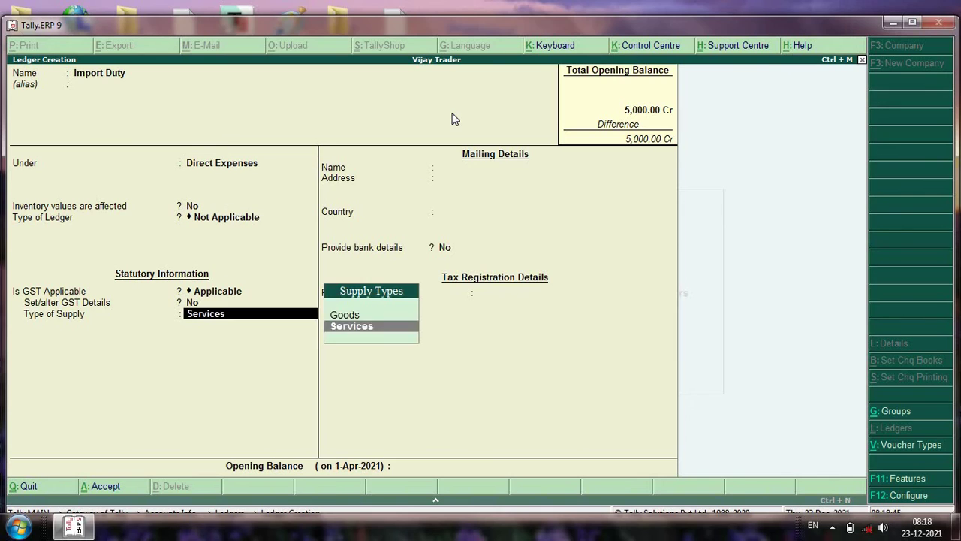
key("Return")
key("Return")
key("Return")
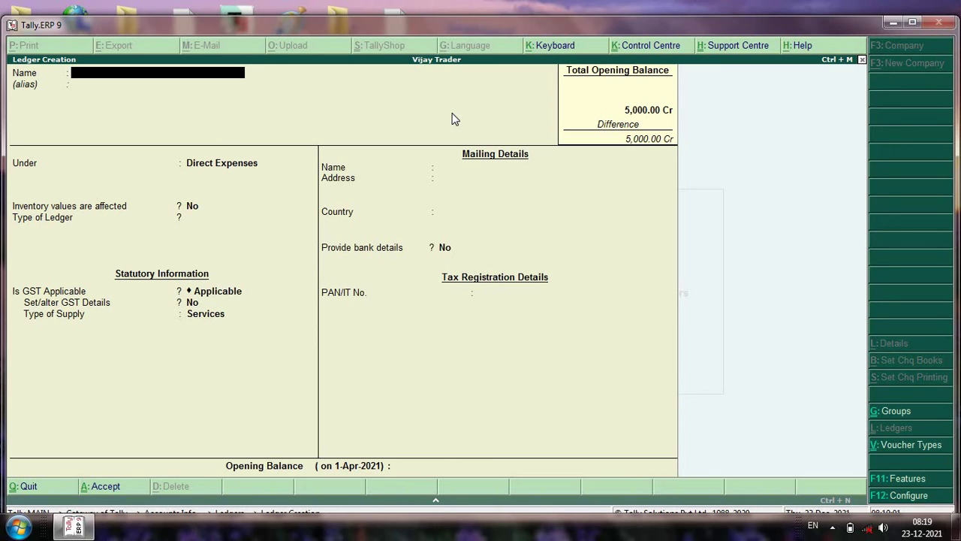
Start a new ledger named Salary without an alias and place it under Indirect Expenses
type("Salary")
key("Return")
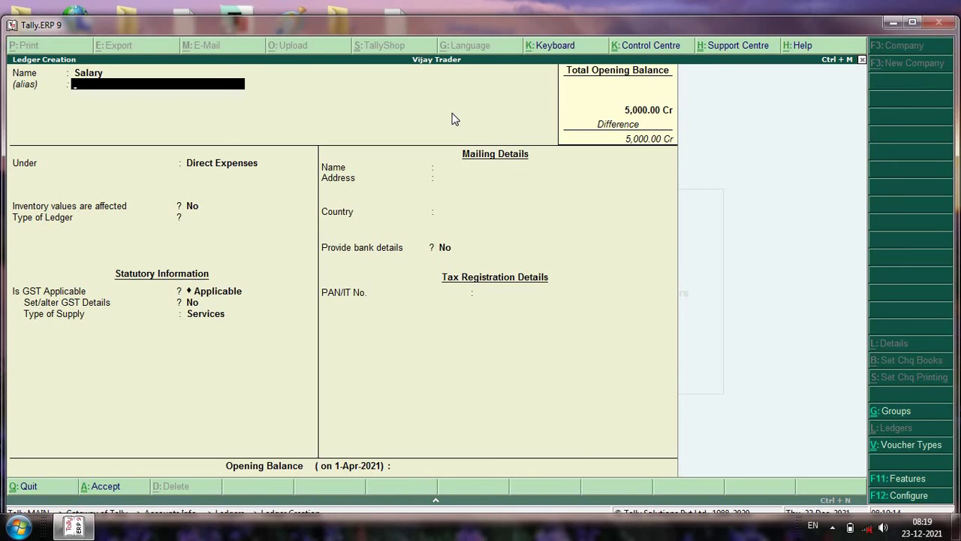
key("Return")
type("I")
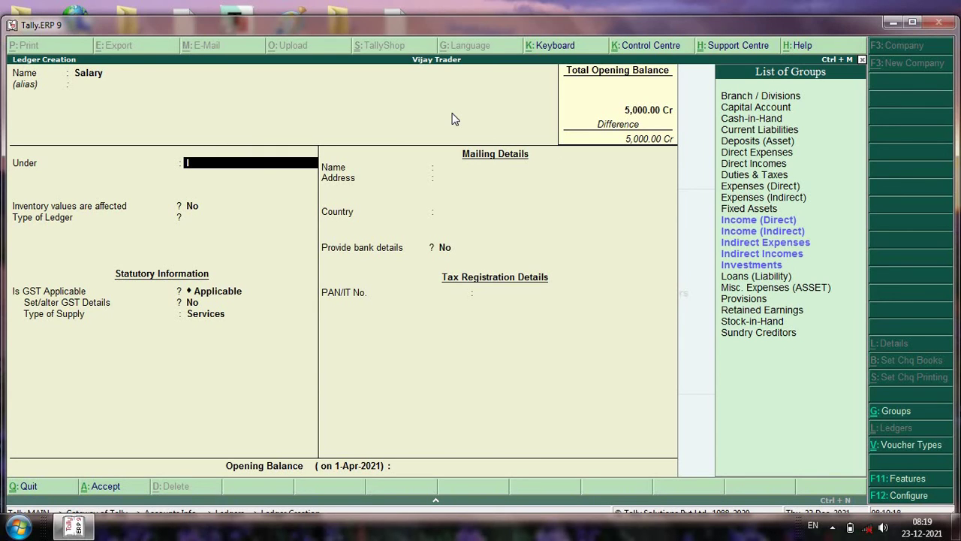
key("Down")
key("Down")
key("Down")
key("Down")
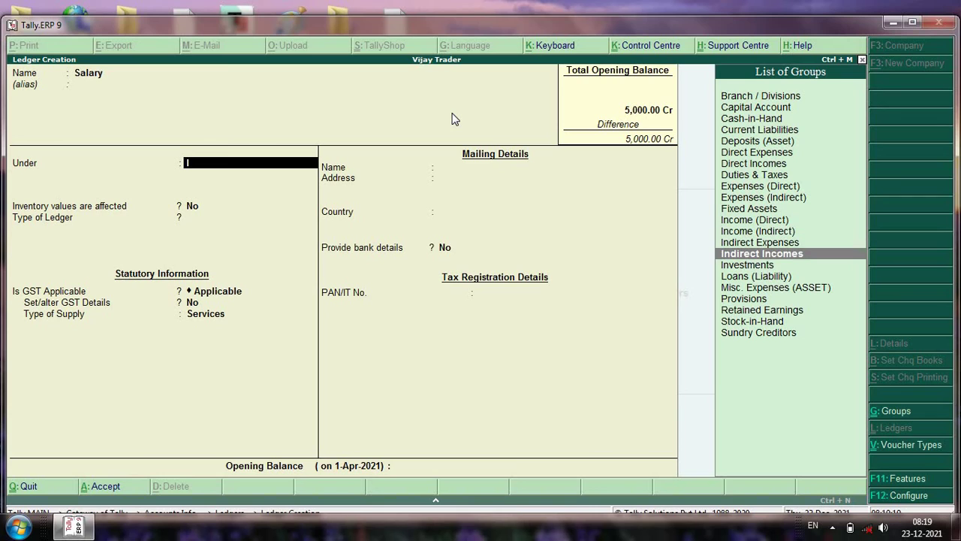
key("Up")
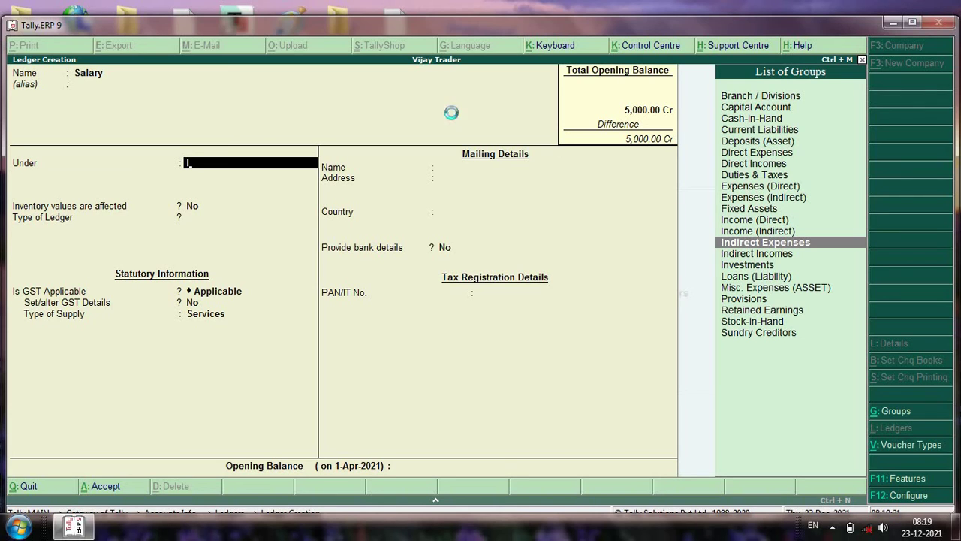
key("Return")
Accept the Salary ledger's default inventory and GST settings with Services as the supply type, and save the ledger
key("Return")
key("Return")
key("Return")
key("Return")
key("Return")
key("Return")
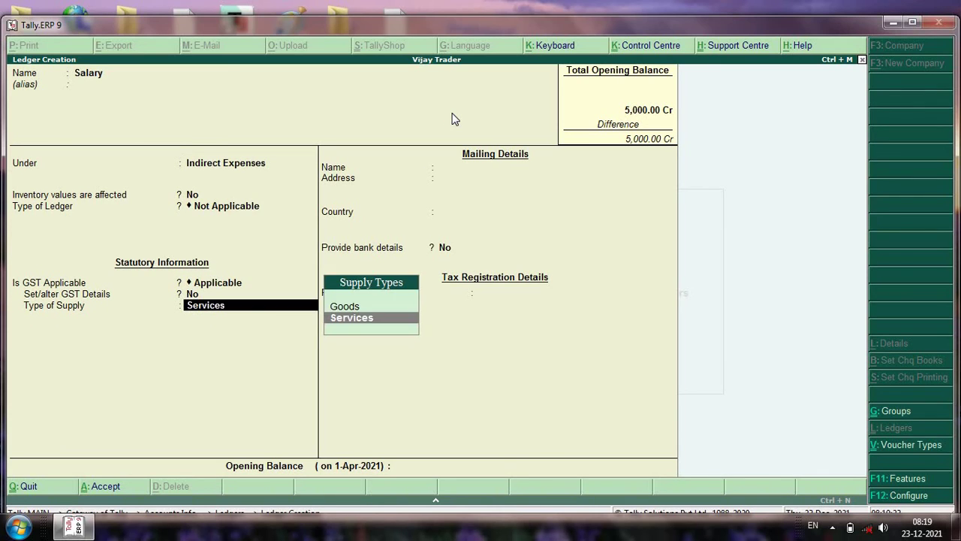
key("Return")
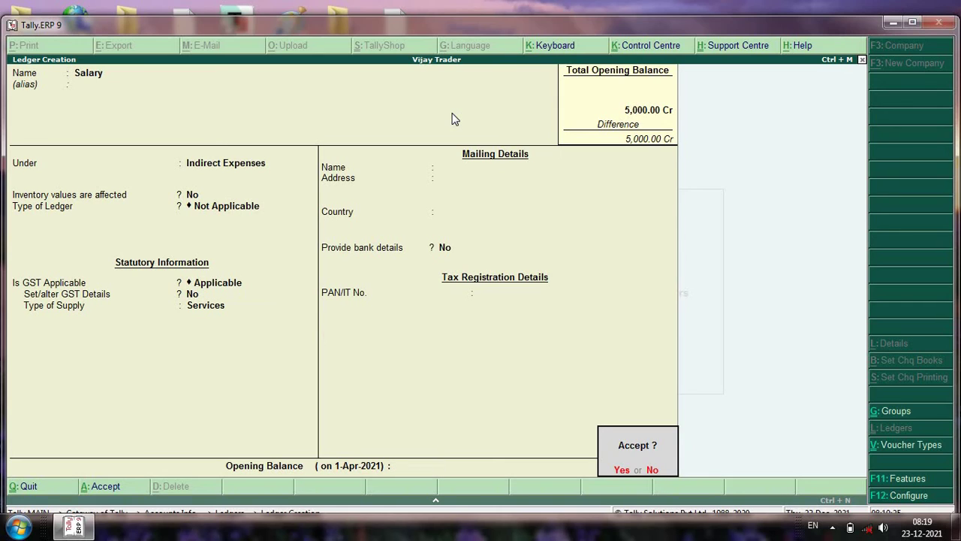
key("Return")
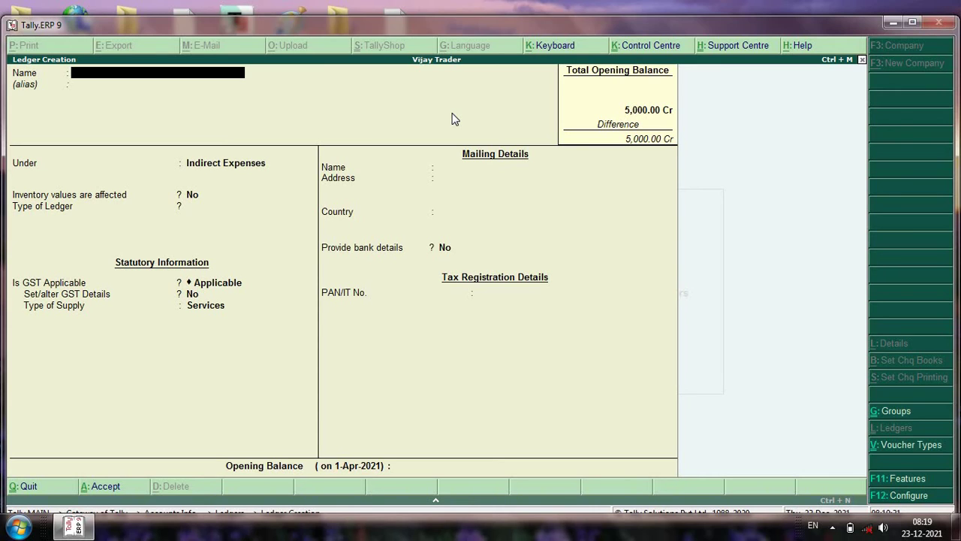
Start a new ledger named Fees without an alias and keep it under Indirect Expenses
type("Fees")
key("Return")
key("Return")
key("Return")
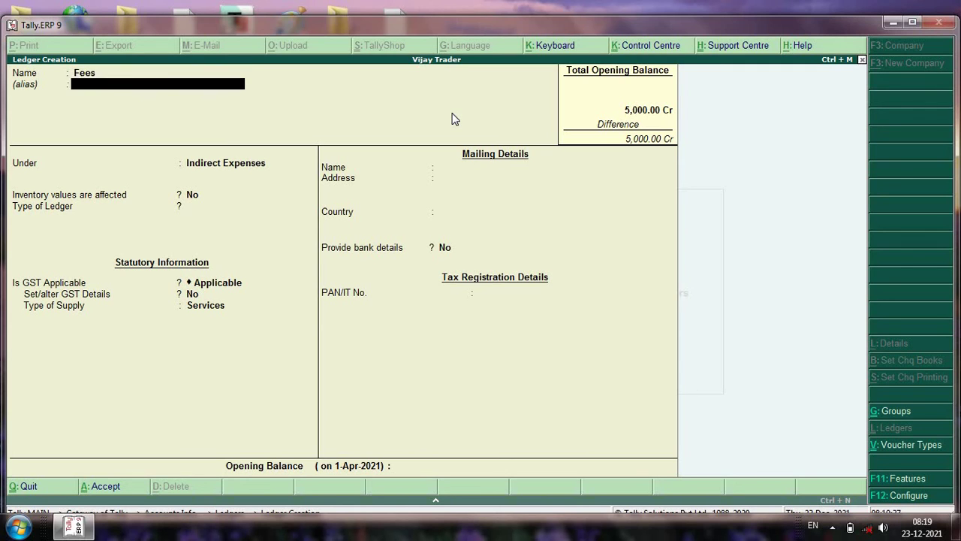
key("Return")
key("Return")
Accept the Fees ledger's default inventory and GST settings with Services as the supply type, and save the ledger
key("Return")
key("Return")
key("Return")
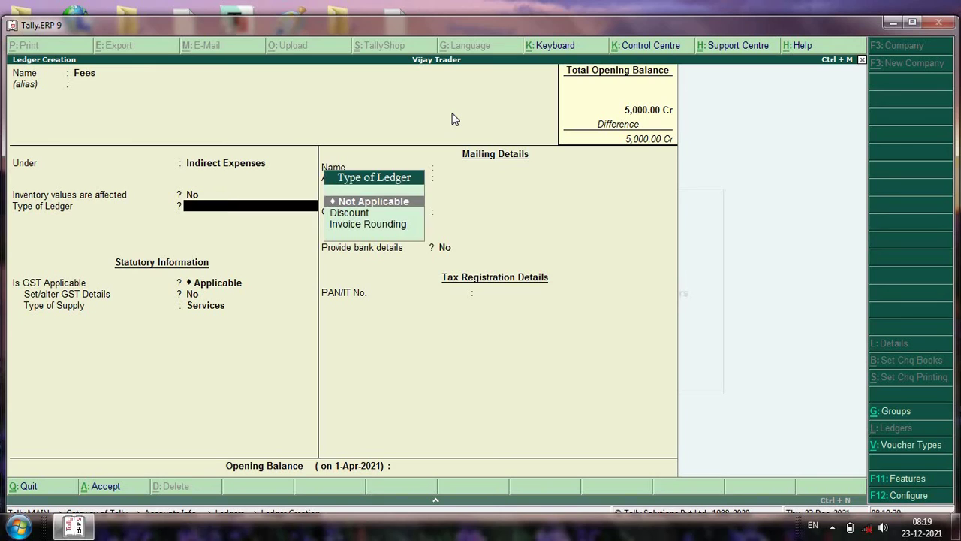
key("Return")
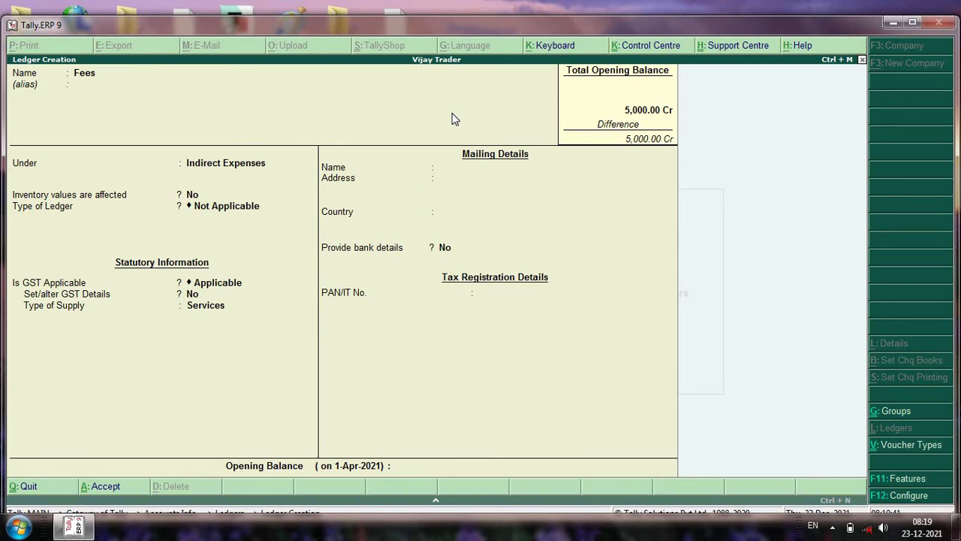
key("Return")
key("y")
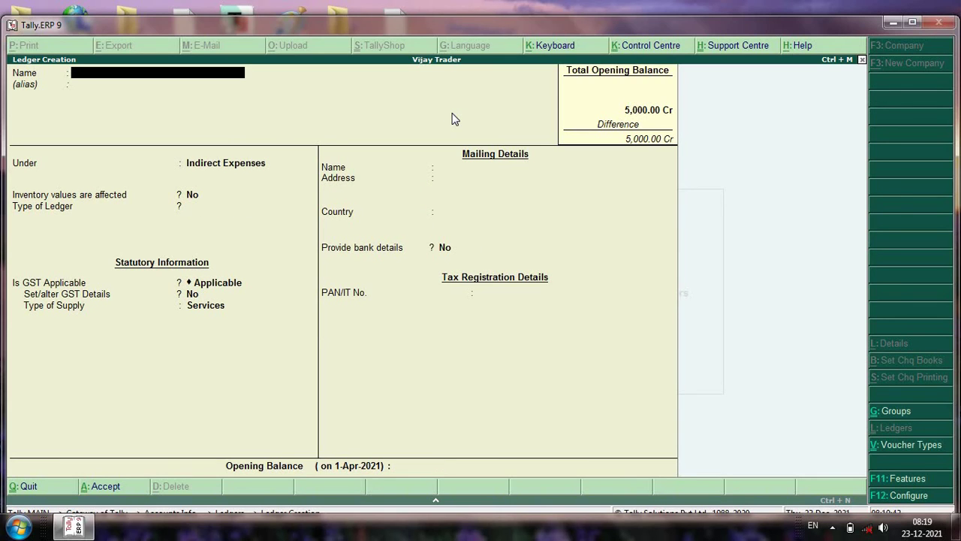
Start a new ledger named Sbi without an alias and place it under Bank Accounts
type("Sbi")
key("Return")
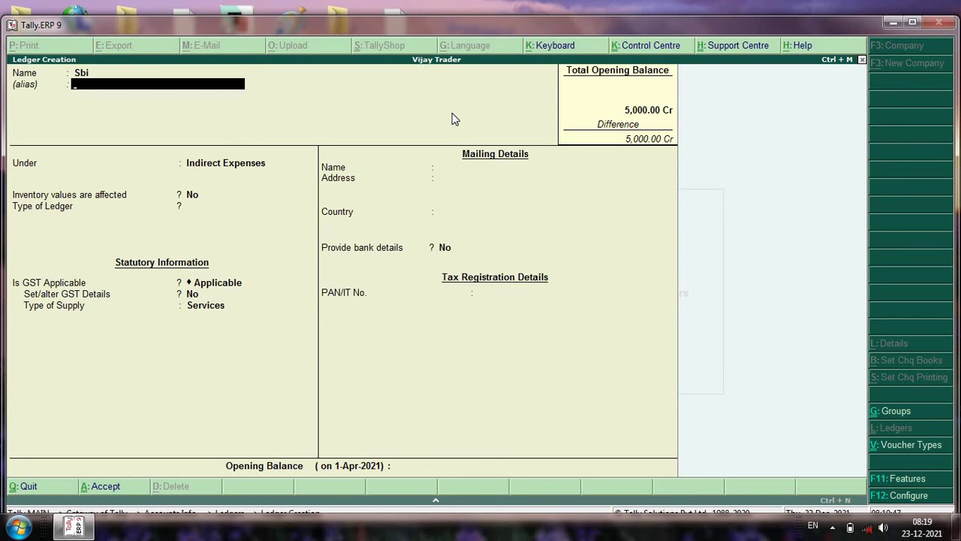
key("Return")
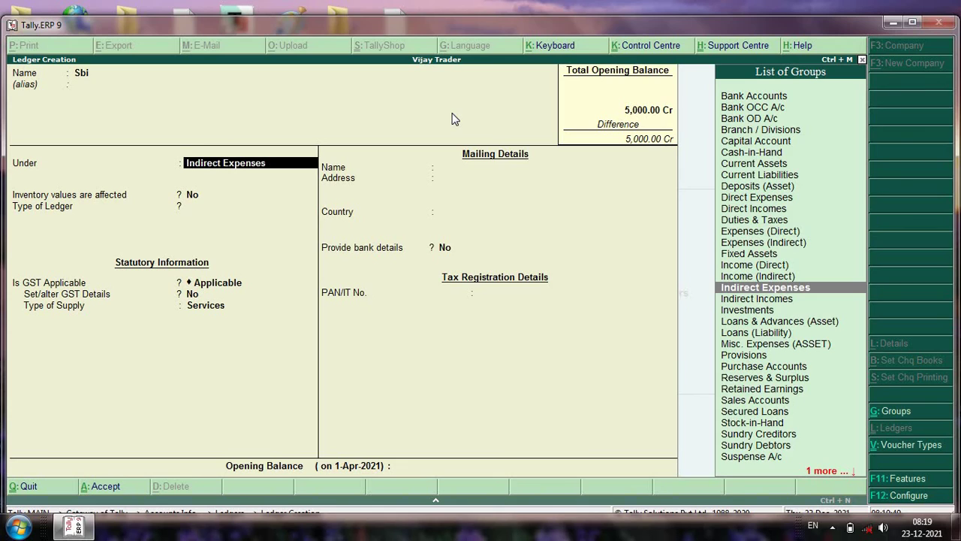
type("B")
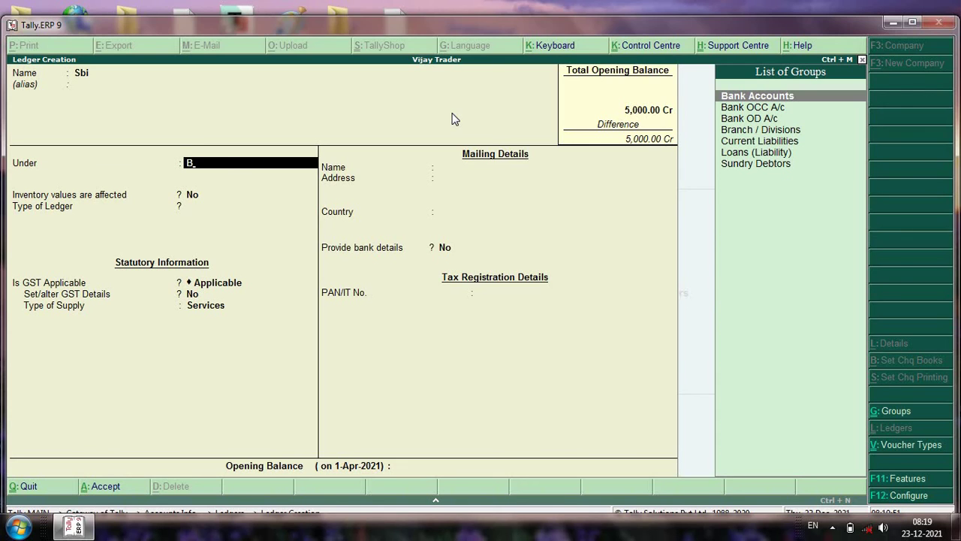
key("Return")
Accept the Sbi ledger's default bank, cheque and mailing details without a GSTIN/UIN, and save the ledger
key("Return")
key("Return")
key("Return")
key("Return")
key("Return")
key("Return")
key("Return")
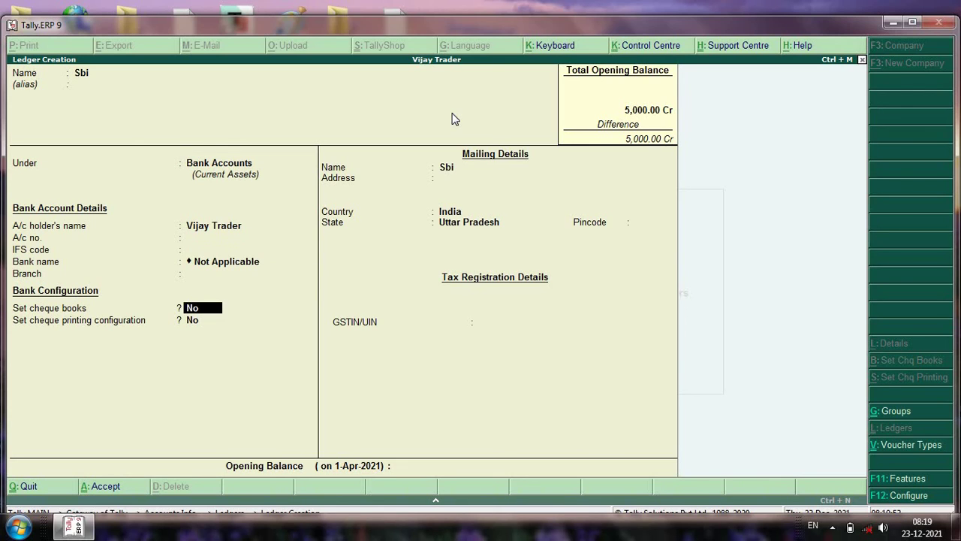
key("Return")
key("Return")
key("Return")
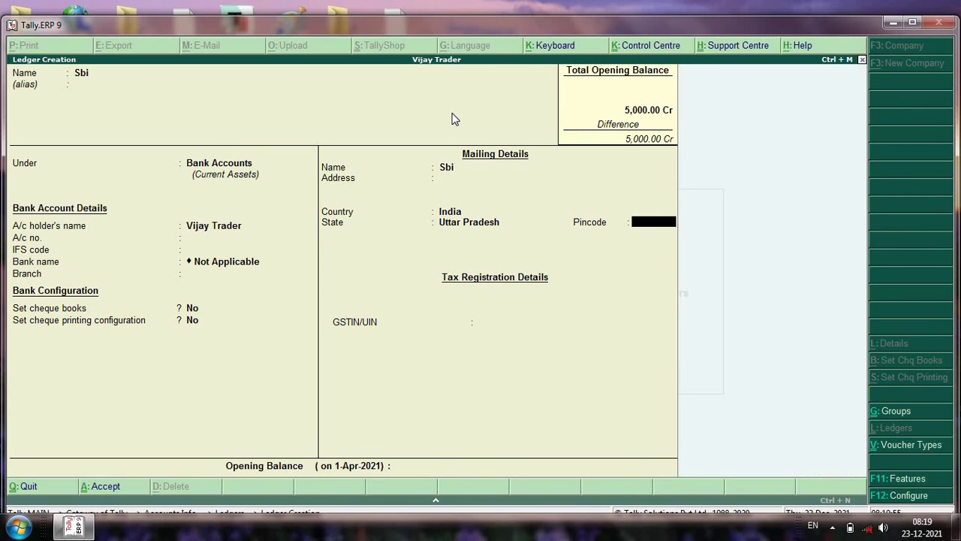
key("Return")
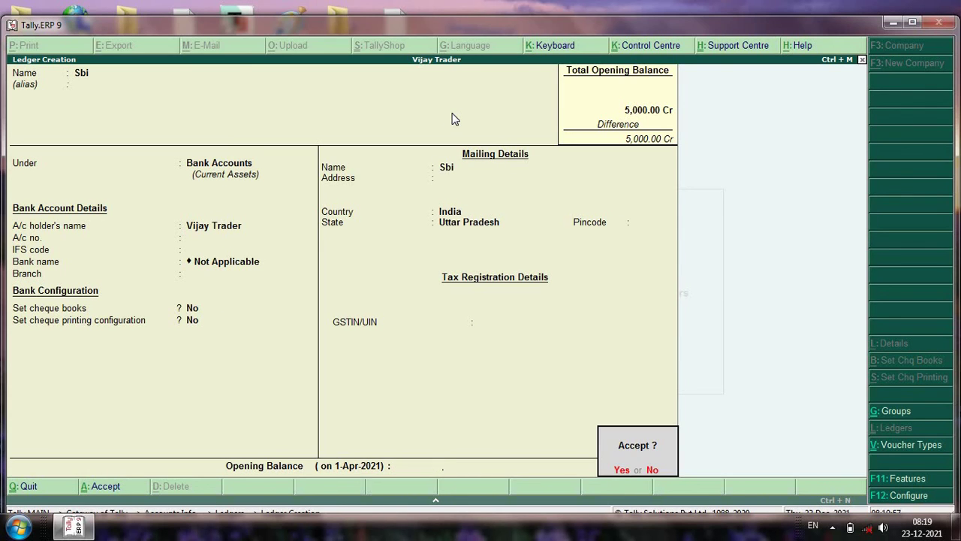
key("Return")
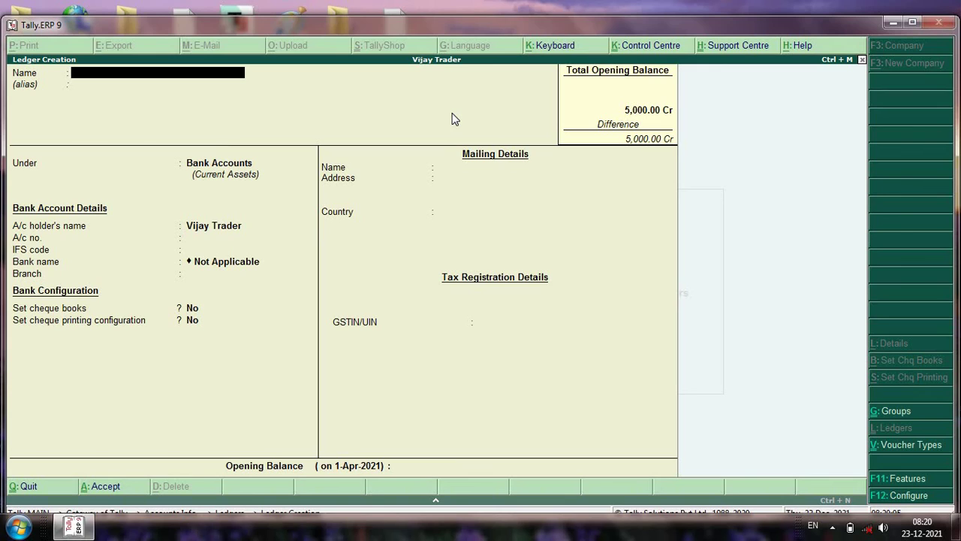
Start a new ledger named Drawing without an alias and place it under Capital Account
type("Drawing")
key("Return")
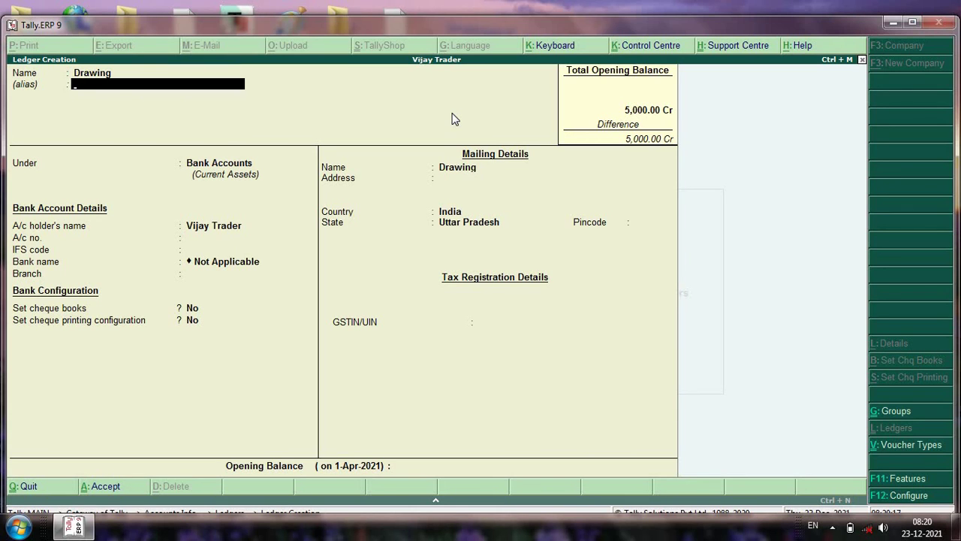
key("Return")
type("C")
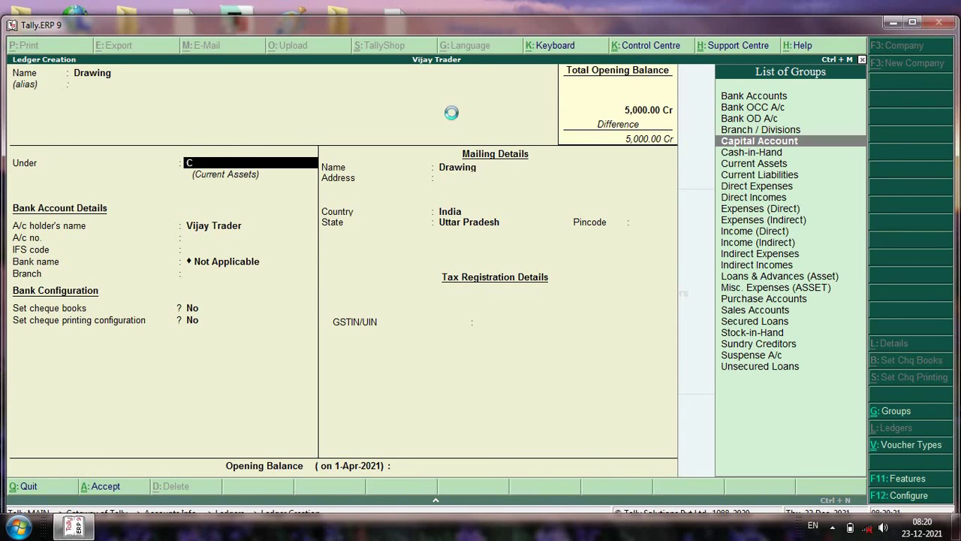
key("Return")
Accept the Drawing ledger's default inventory, mailing and tax registration details with the Regular registration type, and save the ledger
key("Return")
key("Return")
key("Return")
key("Return")
key("Return")
key("Return")
key("Return")
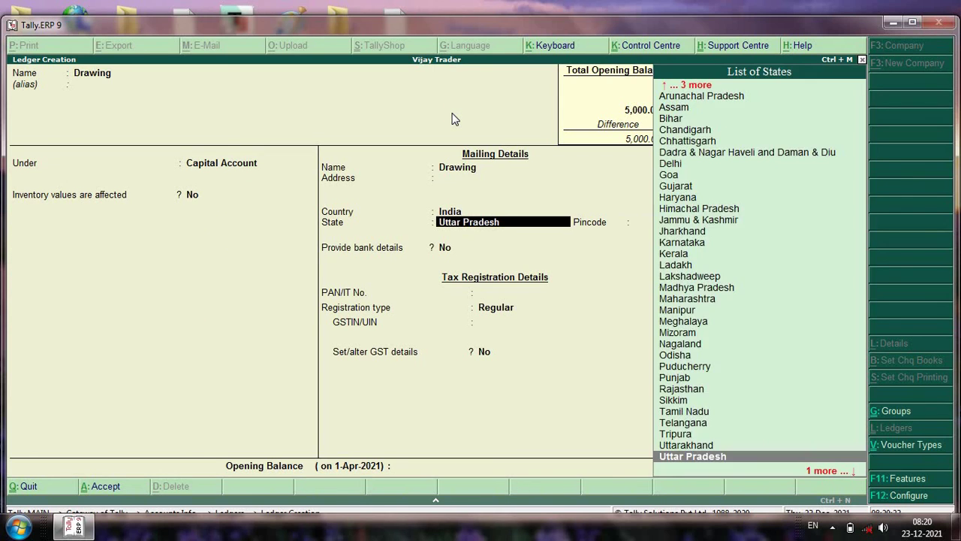
key("Return")
key("Return")
key("Return")
key("Return")
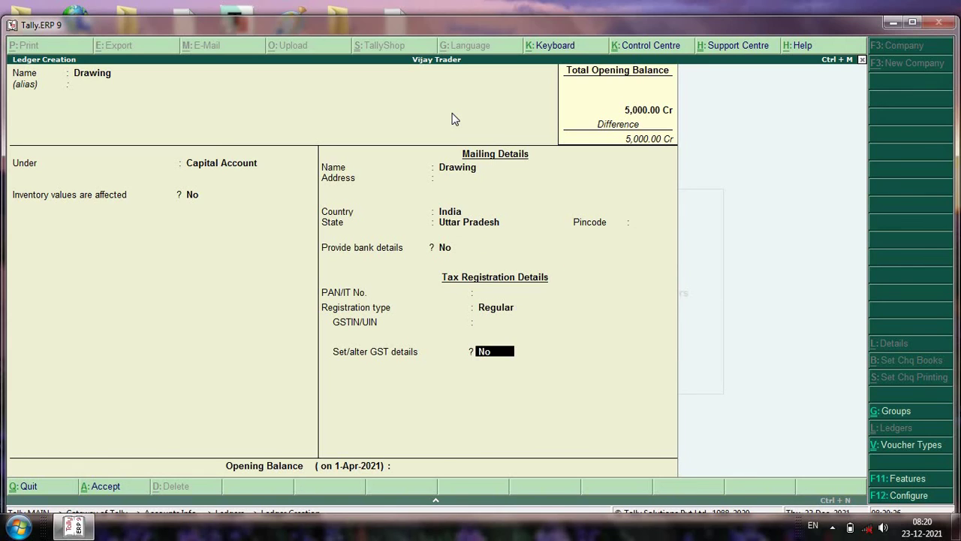
key("Return")
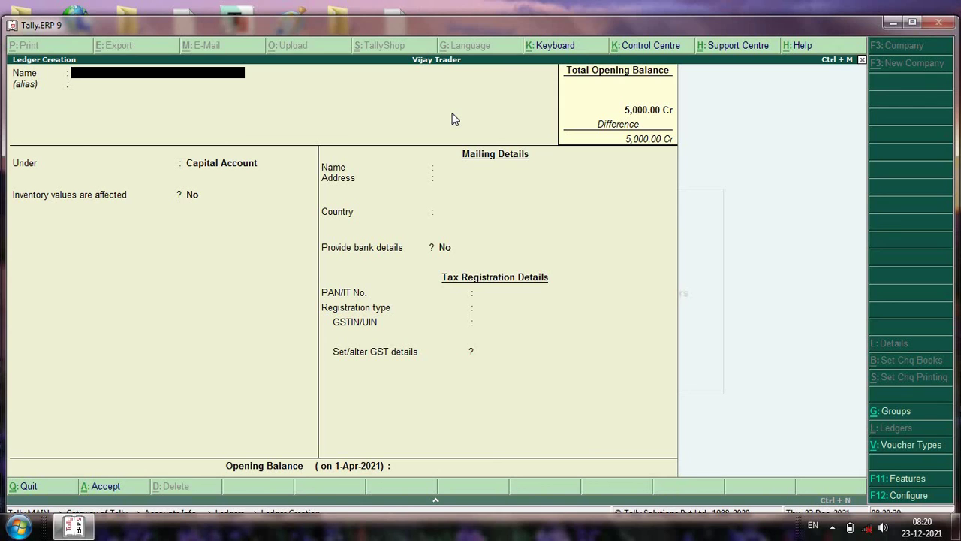
Start a new ledger named Pnb without an alias and place it under Bank Accounts
type("Pnb")
key("Return")
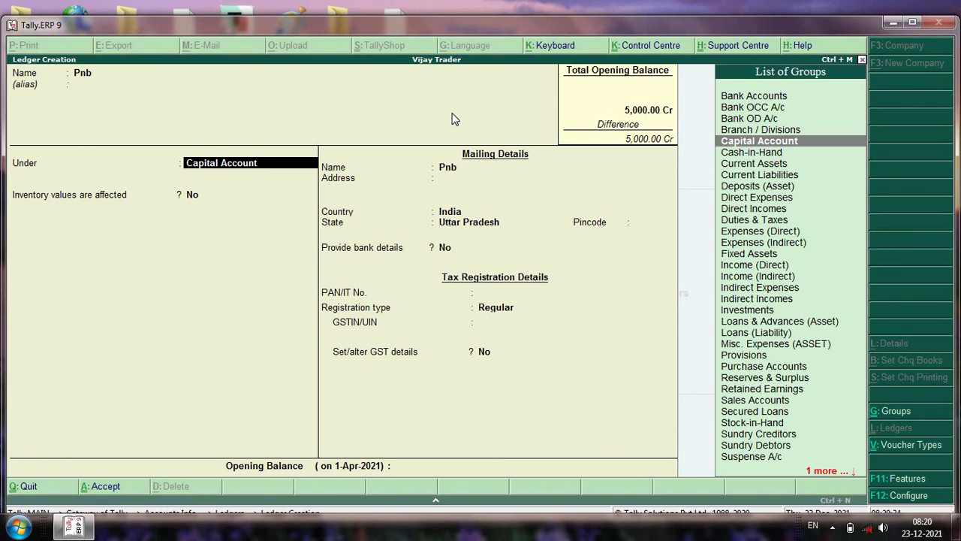
type("B")
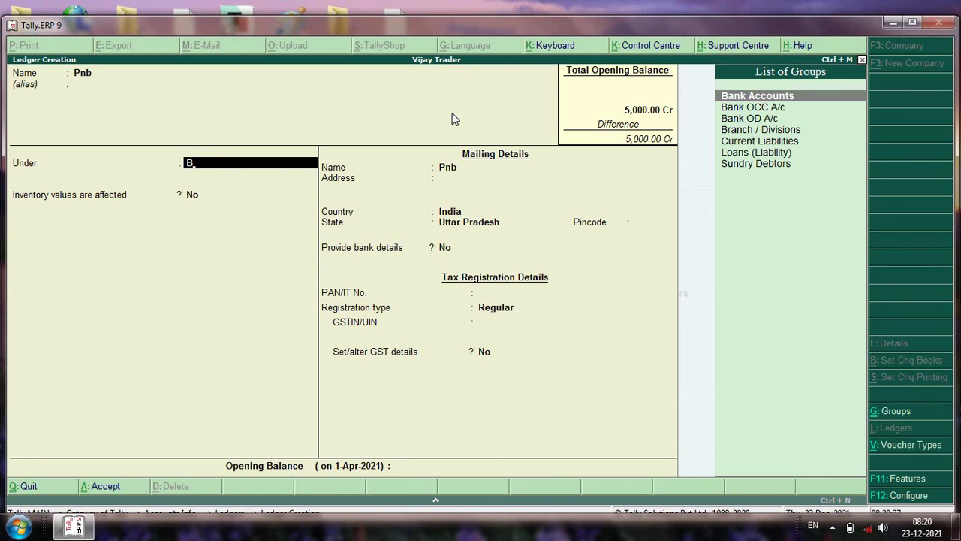
key("Return")
Accept the Pnb ledger's default bank, cheque and mailing details without a GSTIN/UIN, and save the ledger
key("Return")
key("Return")
key("Return")
key("Return")
key("Return")
key("Return")
key("Return")
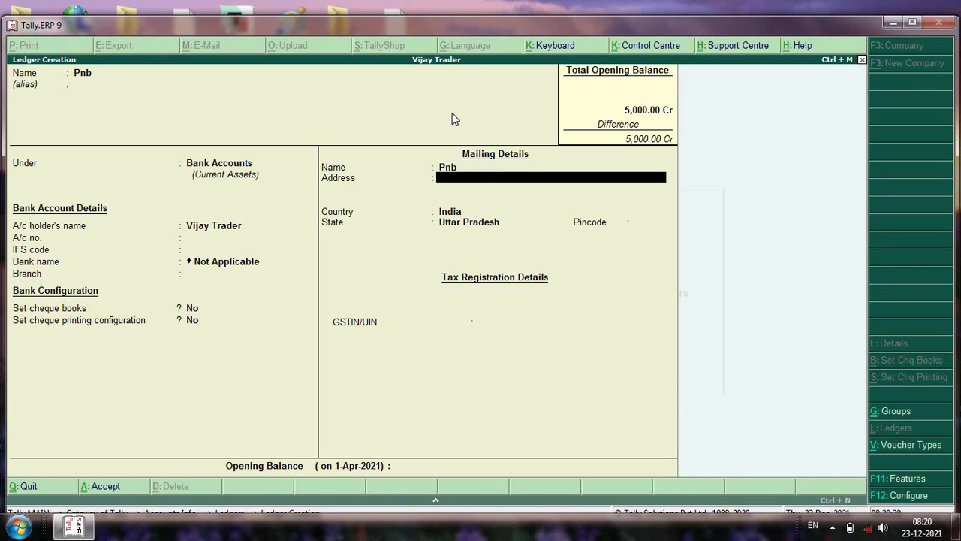
key("Return")
key("Return")
key("Return")
key("Return")
key("Return")
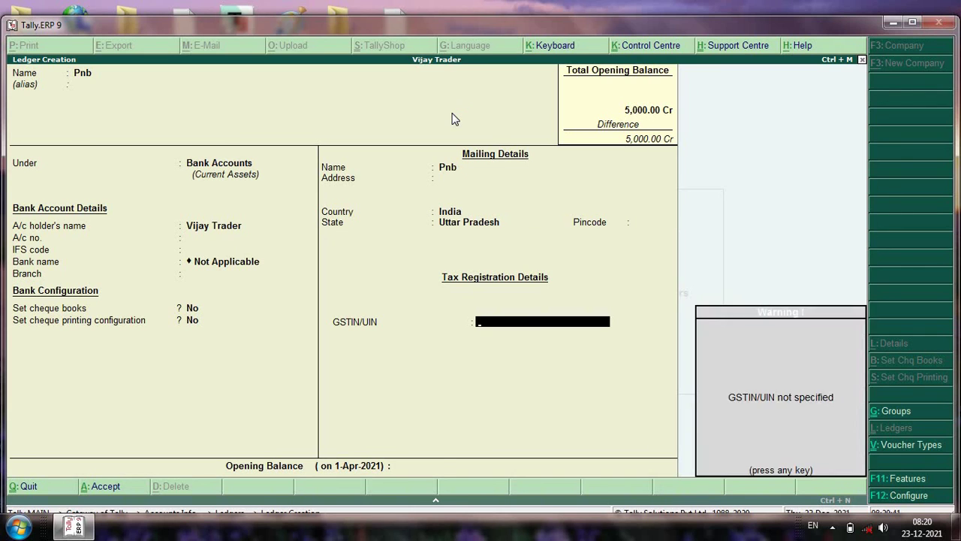
key("Return")
key("Return")
key("Return")
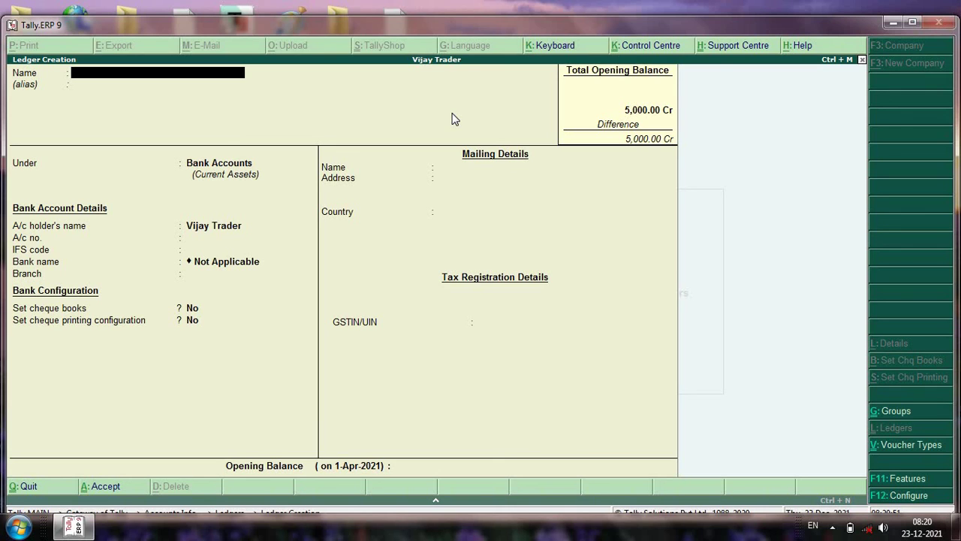
Leave ledger creation and display the list of the company's single ledgers
left_click(861, 61)
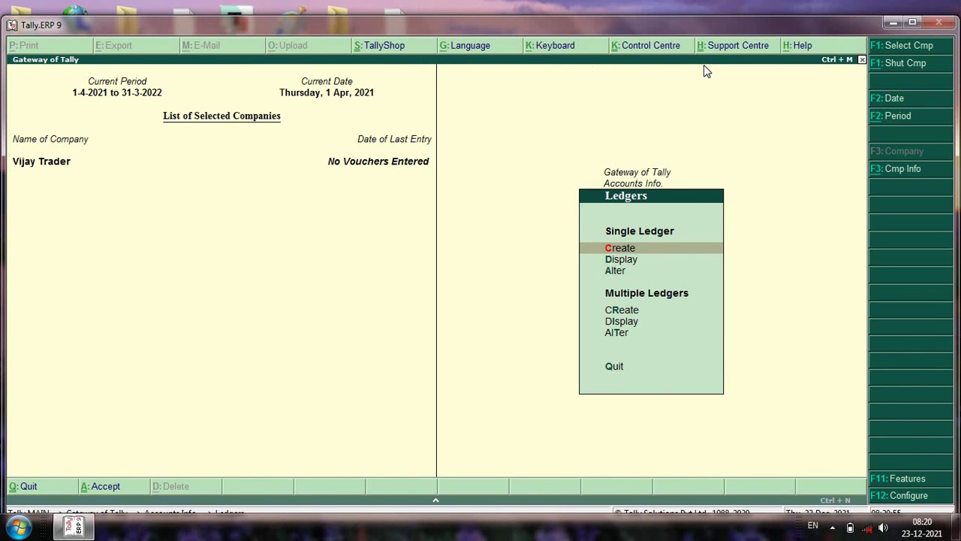
key("Down")
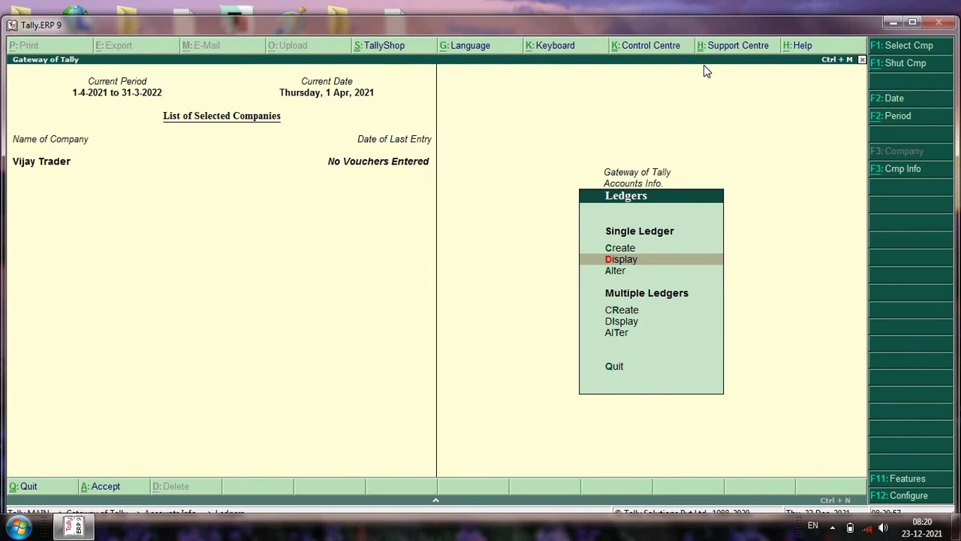
key("Return")
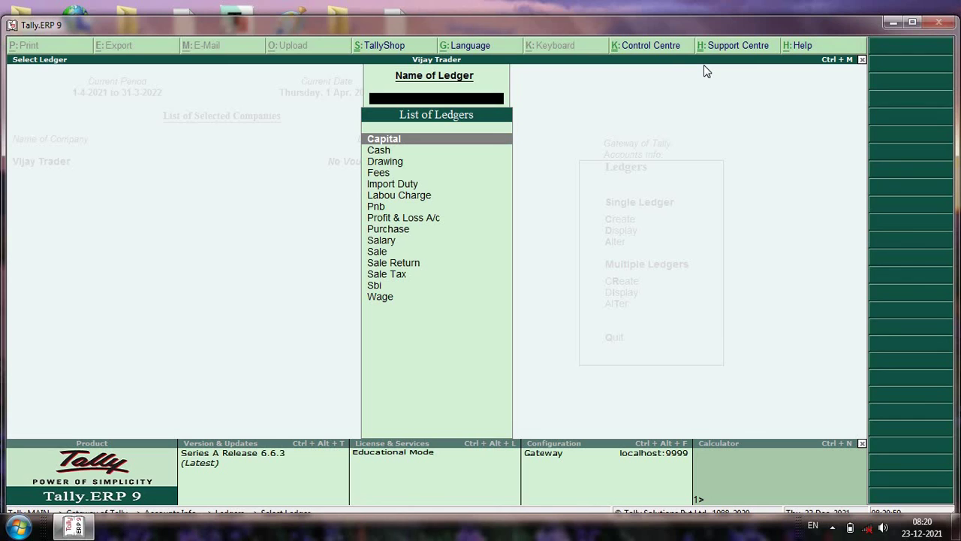